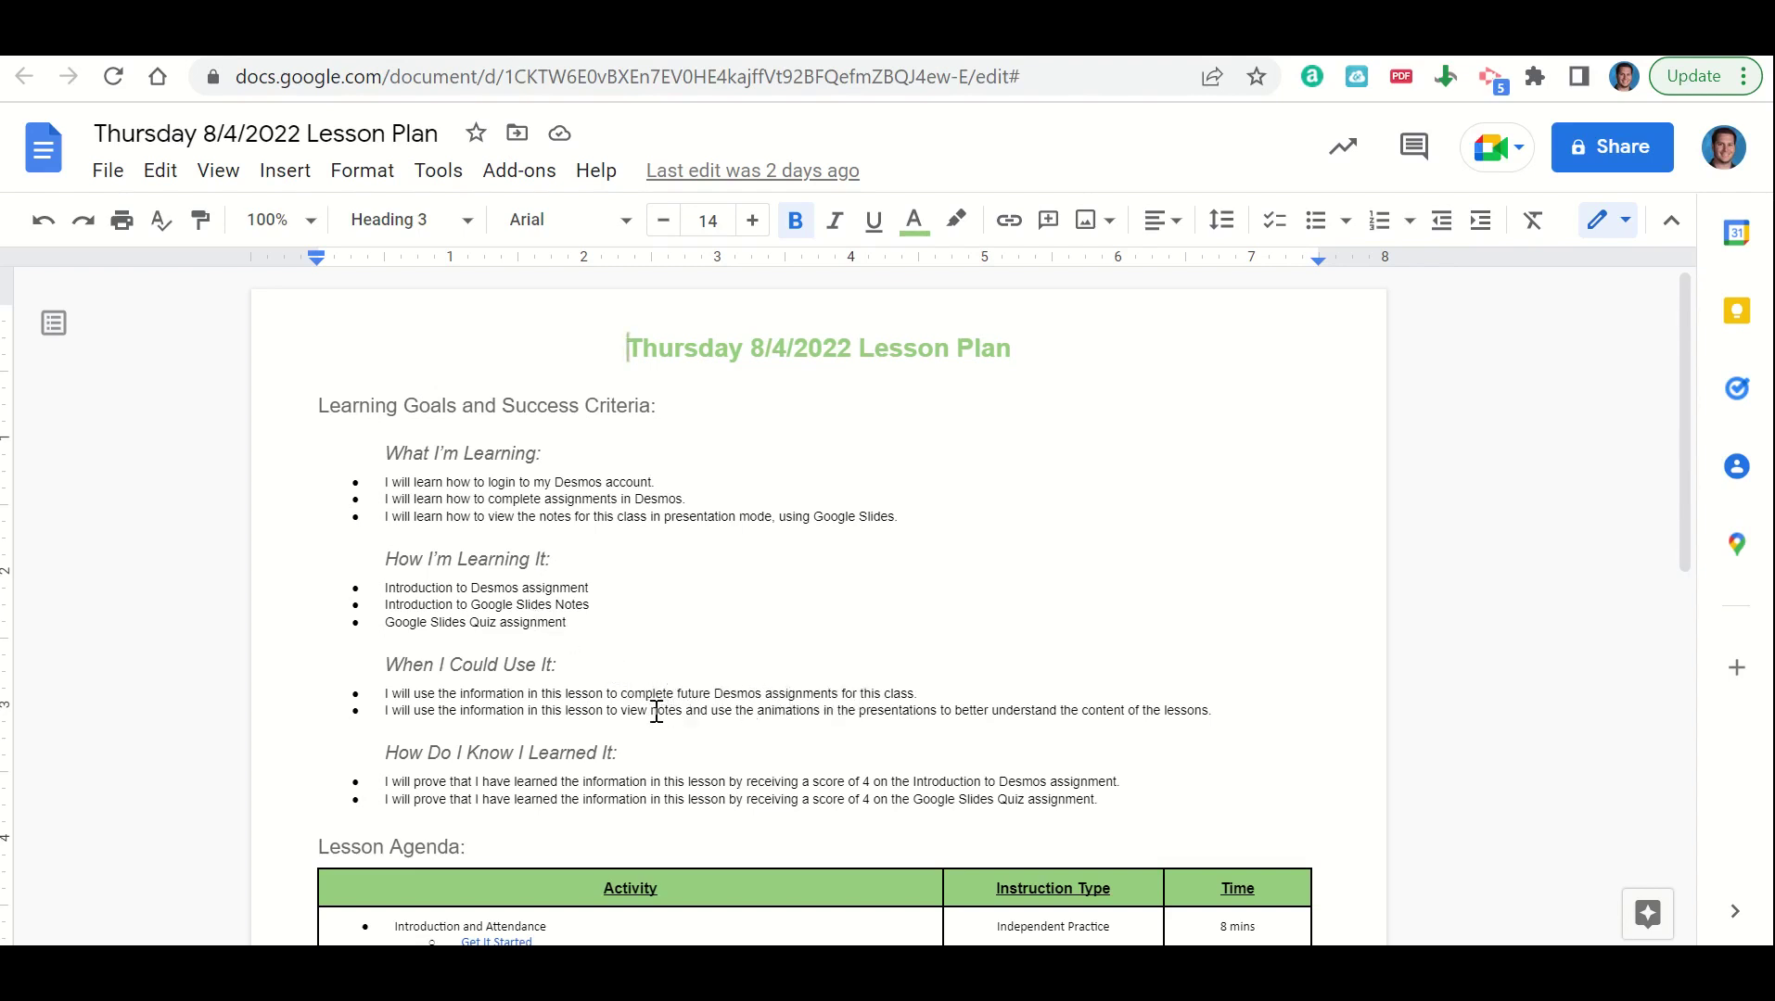
Scroll the lesson plan down to the Lesson Agenda's Introduction to Desmos link.
left_click(757, 710)
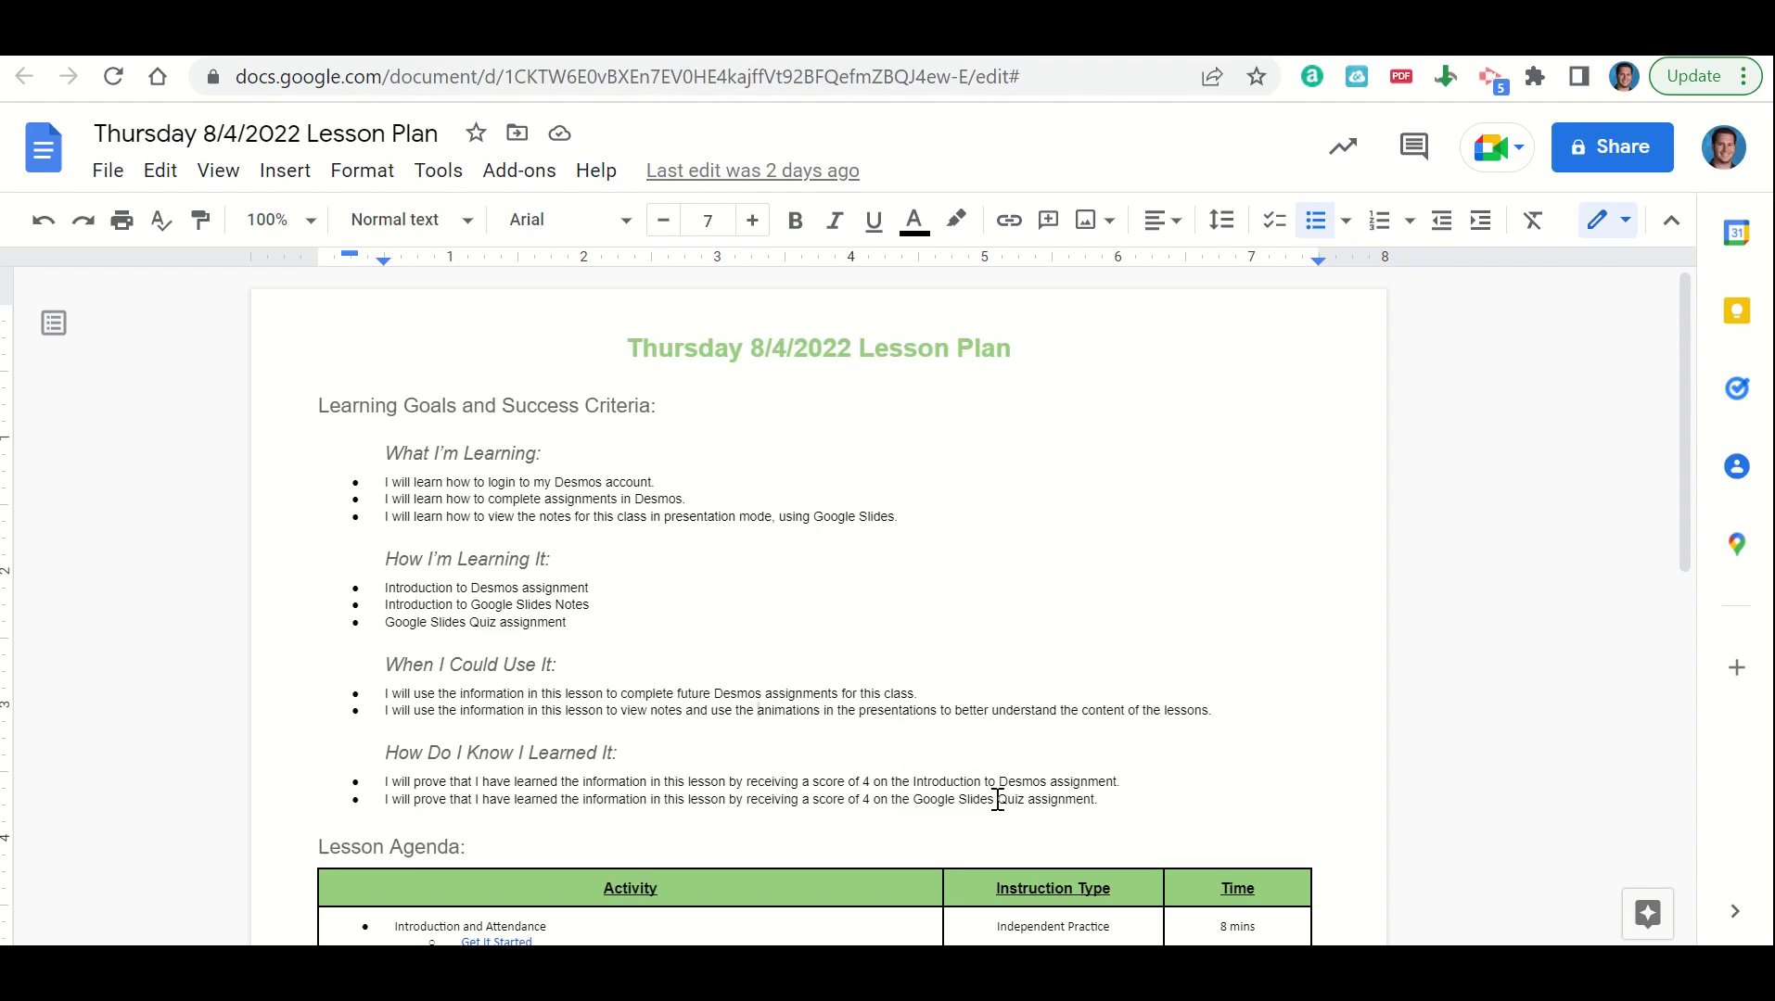
left_click_drag(1674, 449, 1669, 590)
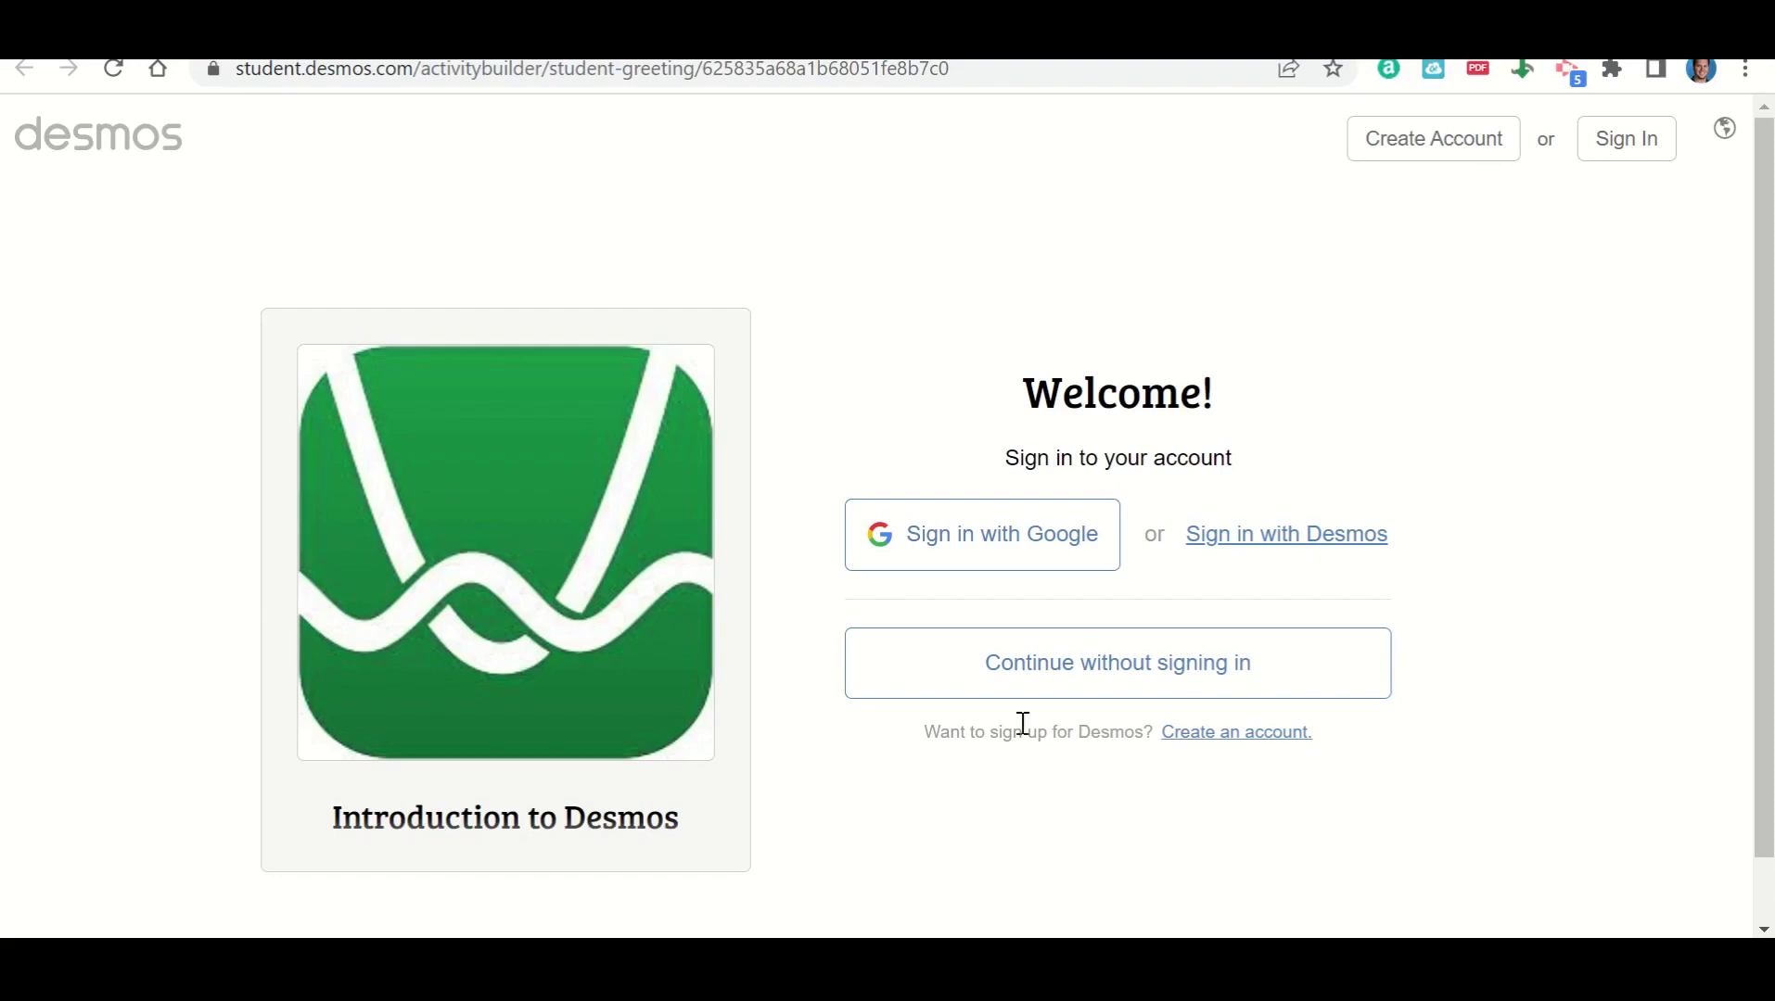
Sign in to the Desmos activity with Google using the school account.
left_click(1012, 548)
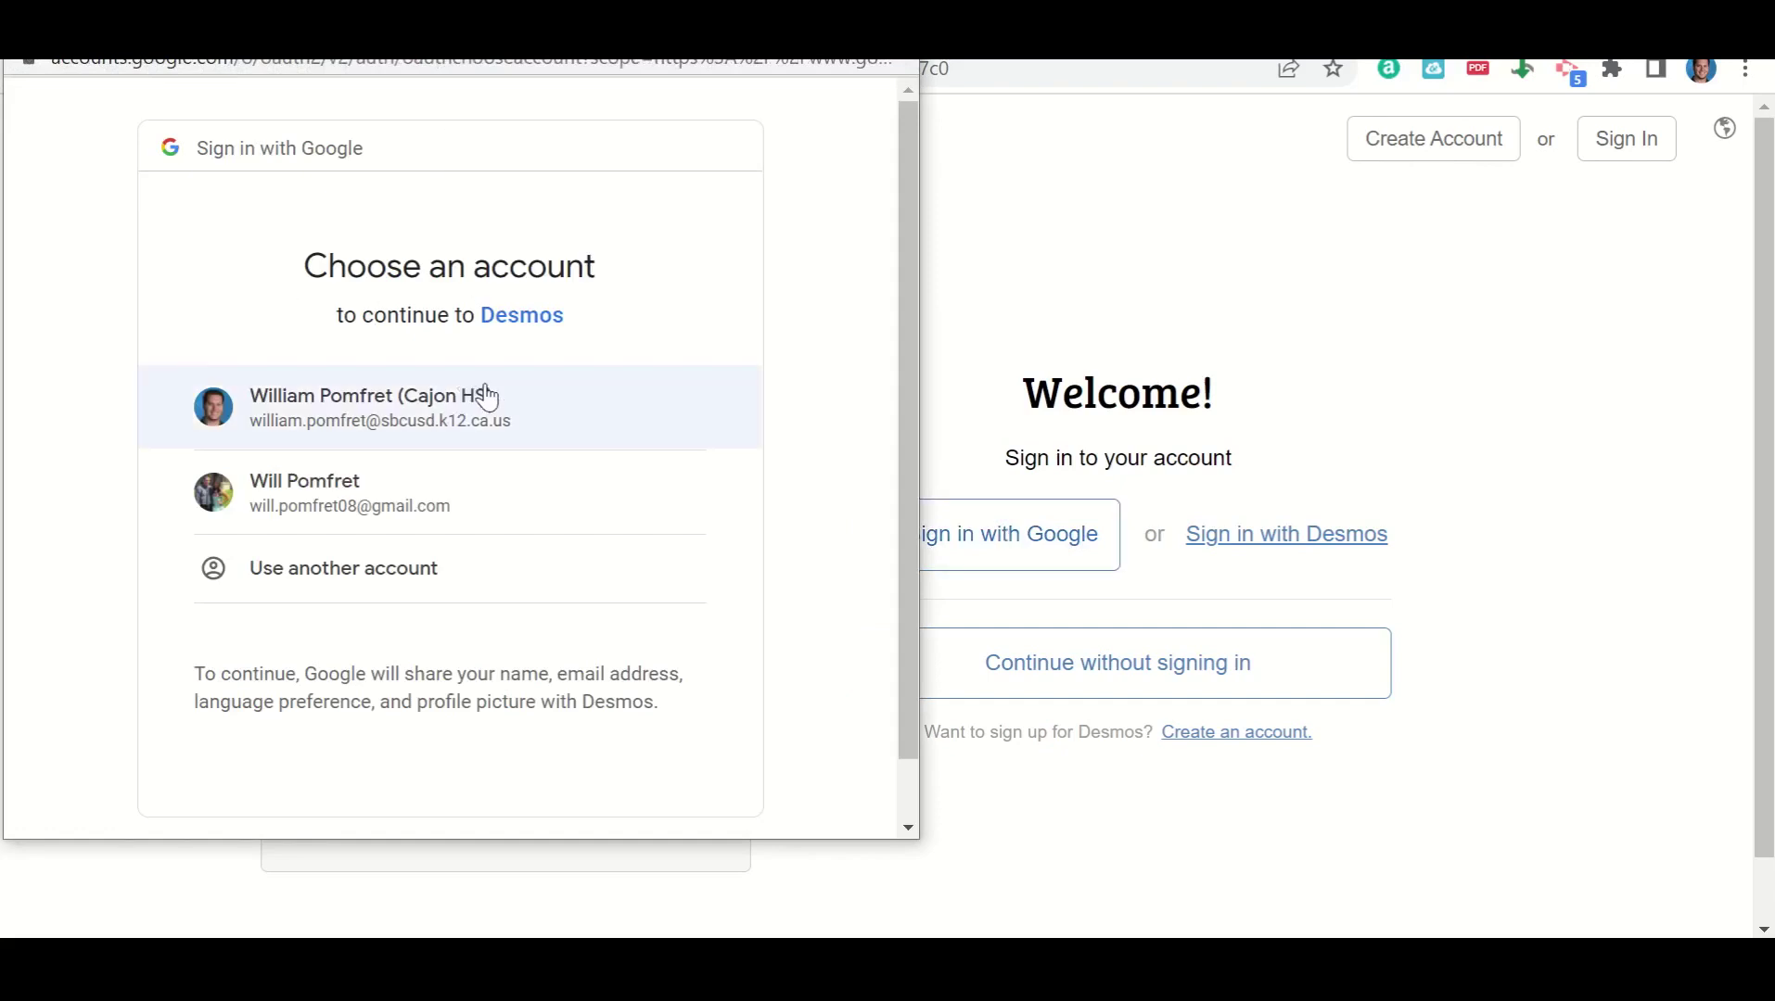
left_click(394, 410)
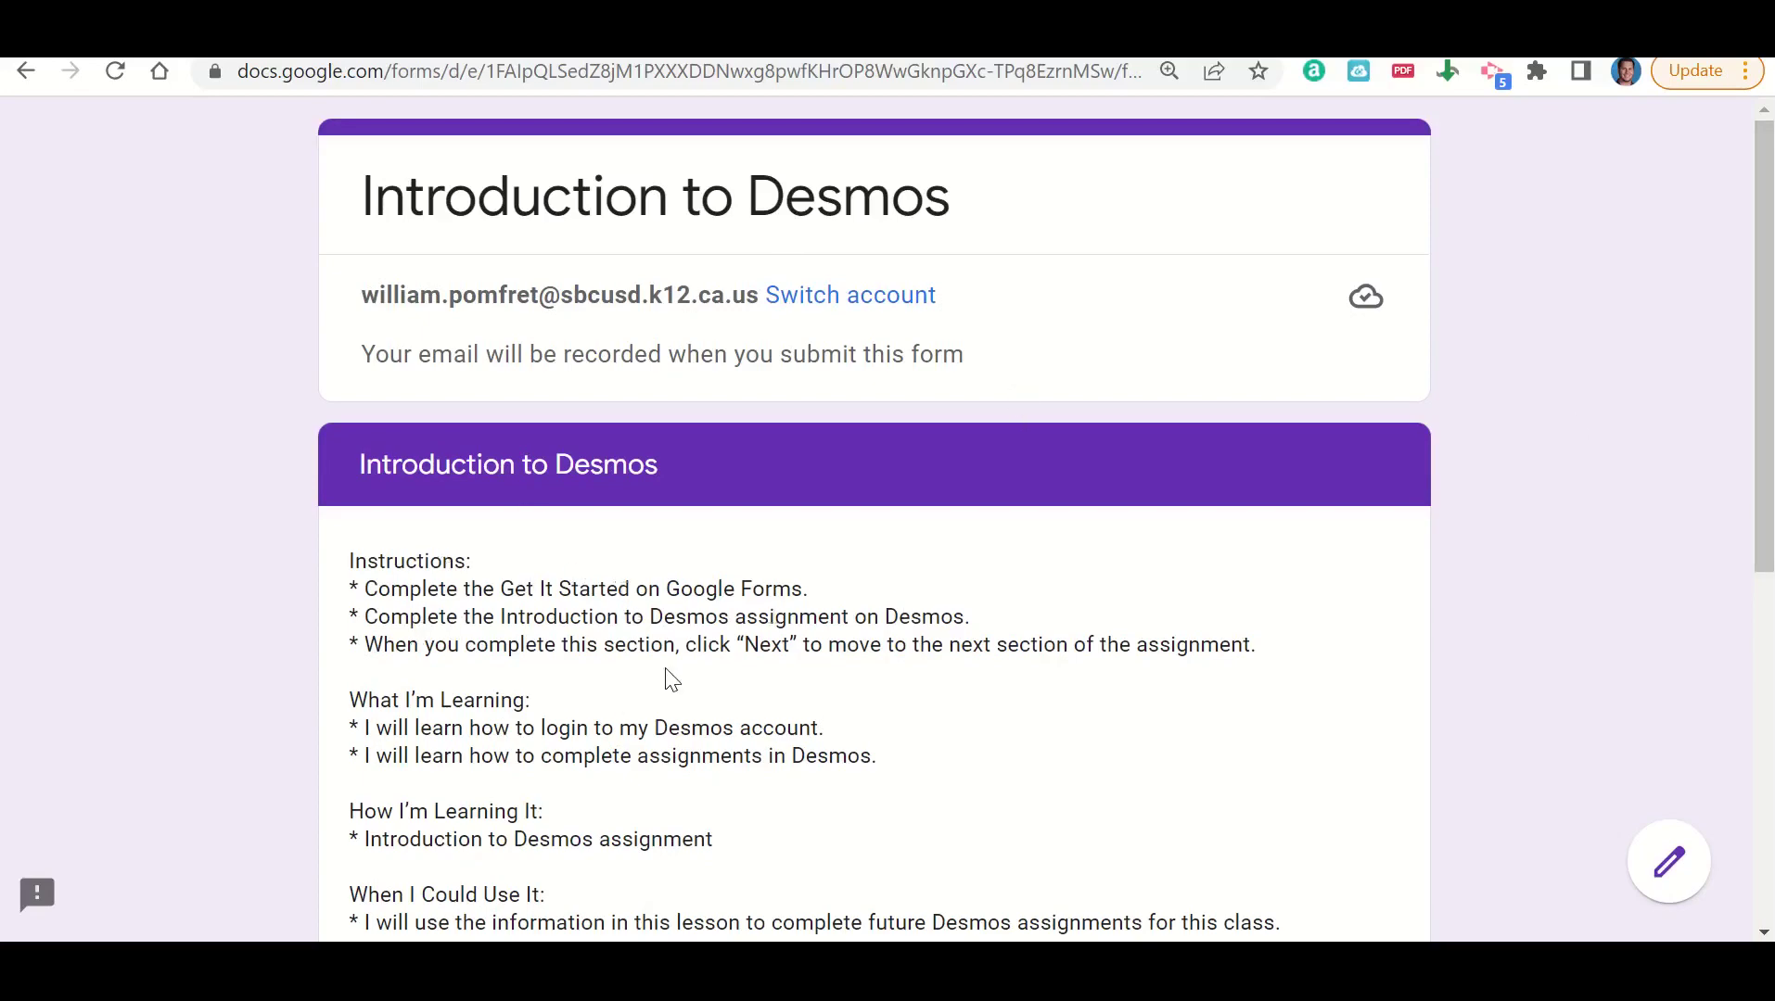
Scroll to the Introduction to Desmos Access section and follow the student.desmos.com join link.
scroll(874, 519, "down", 6)
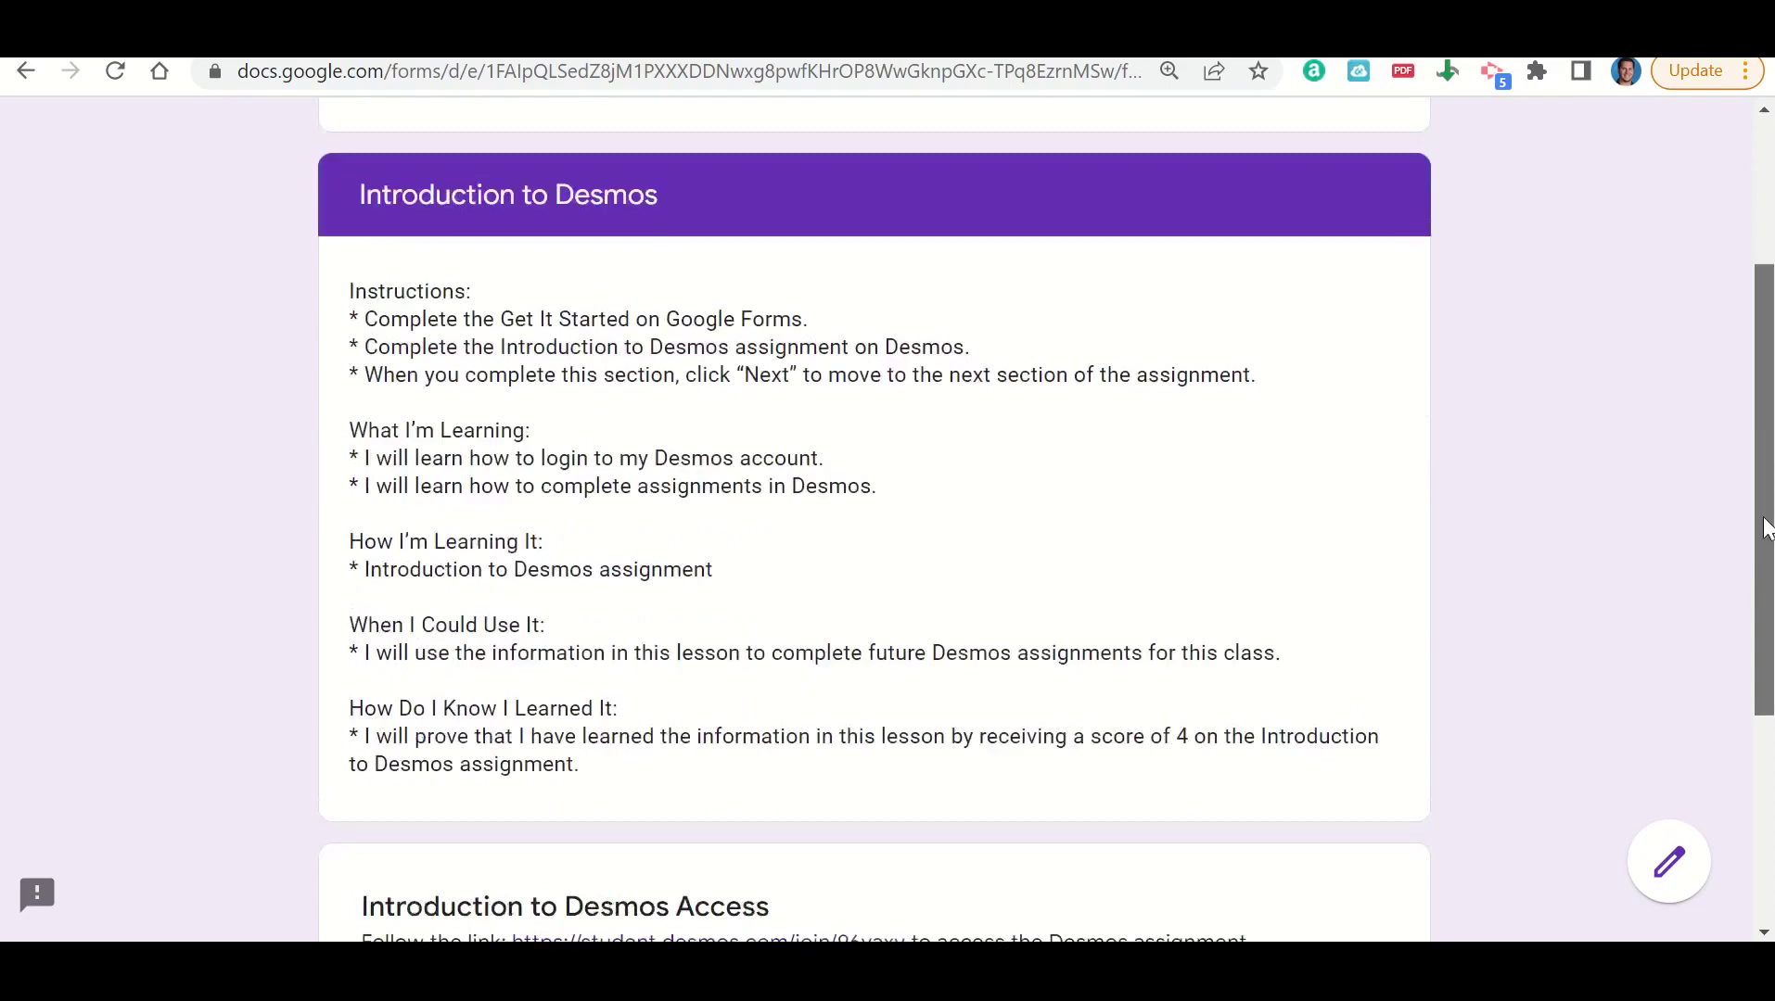
scroll(873, 520, "down", 1)
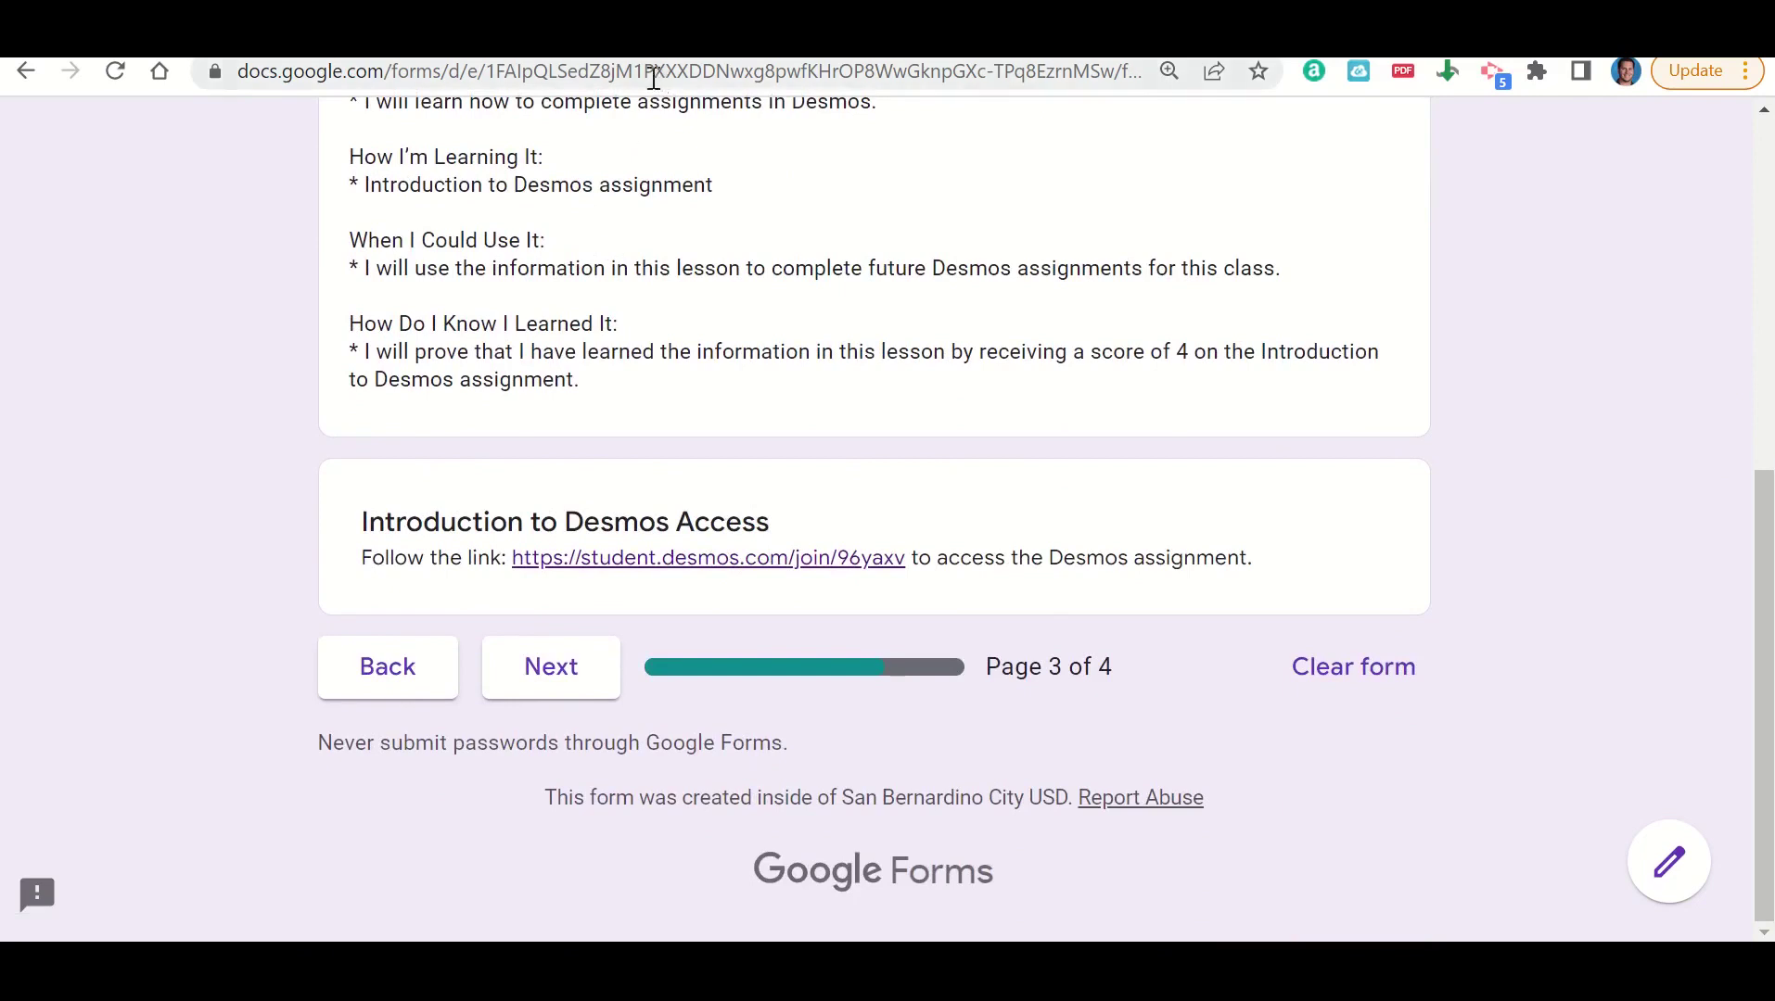
left_click(649, 46)
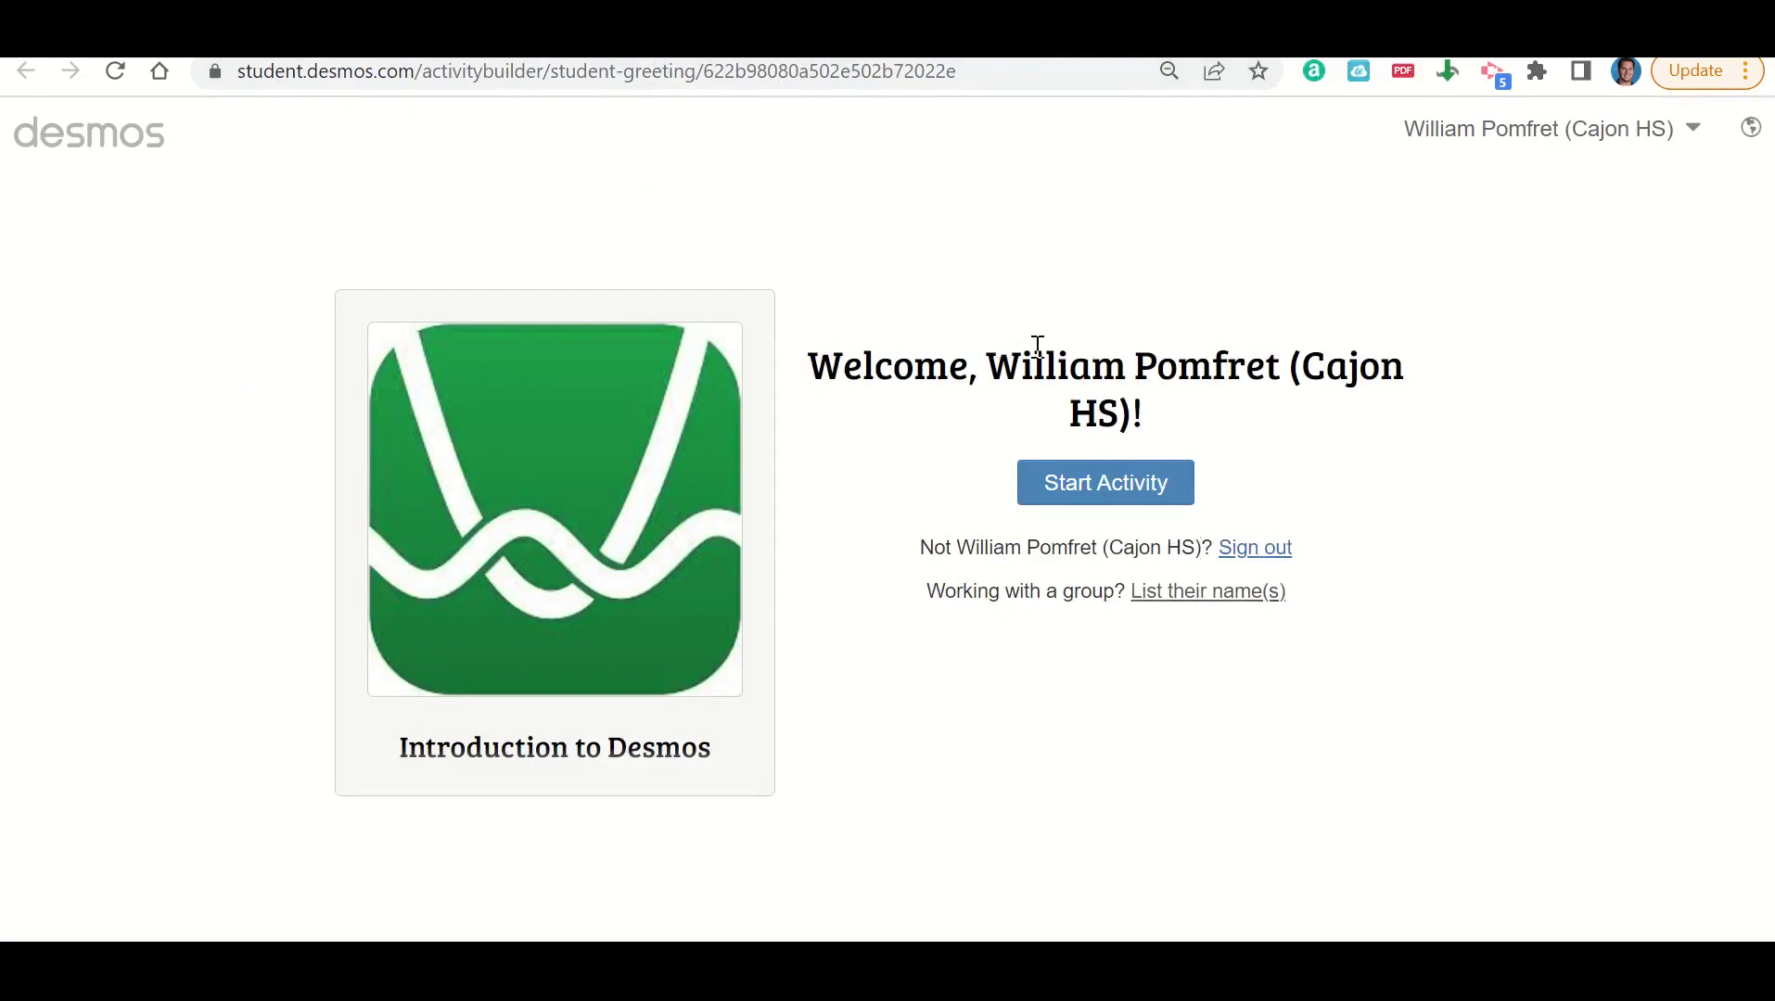
Start the Introduction to Desmos activity and advance to screen 2 of 12.
left_click(1087, 480)
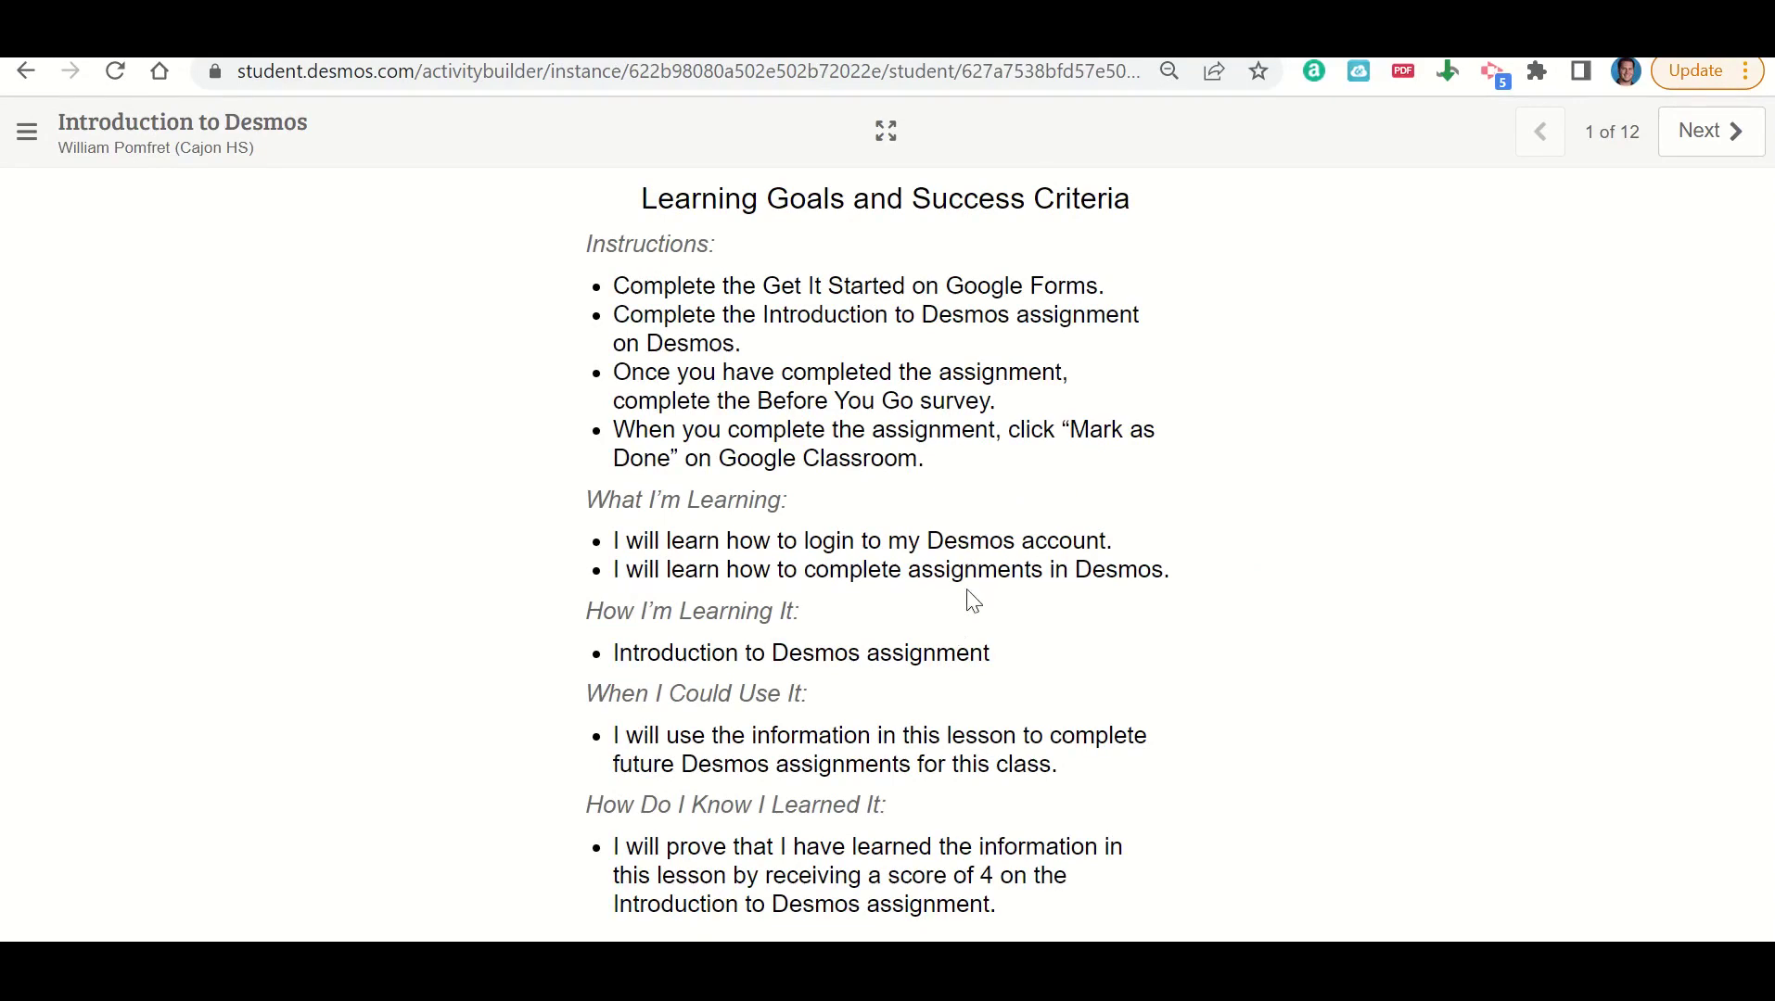
left_click(1702, 134)
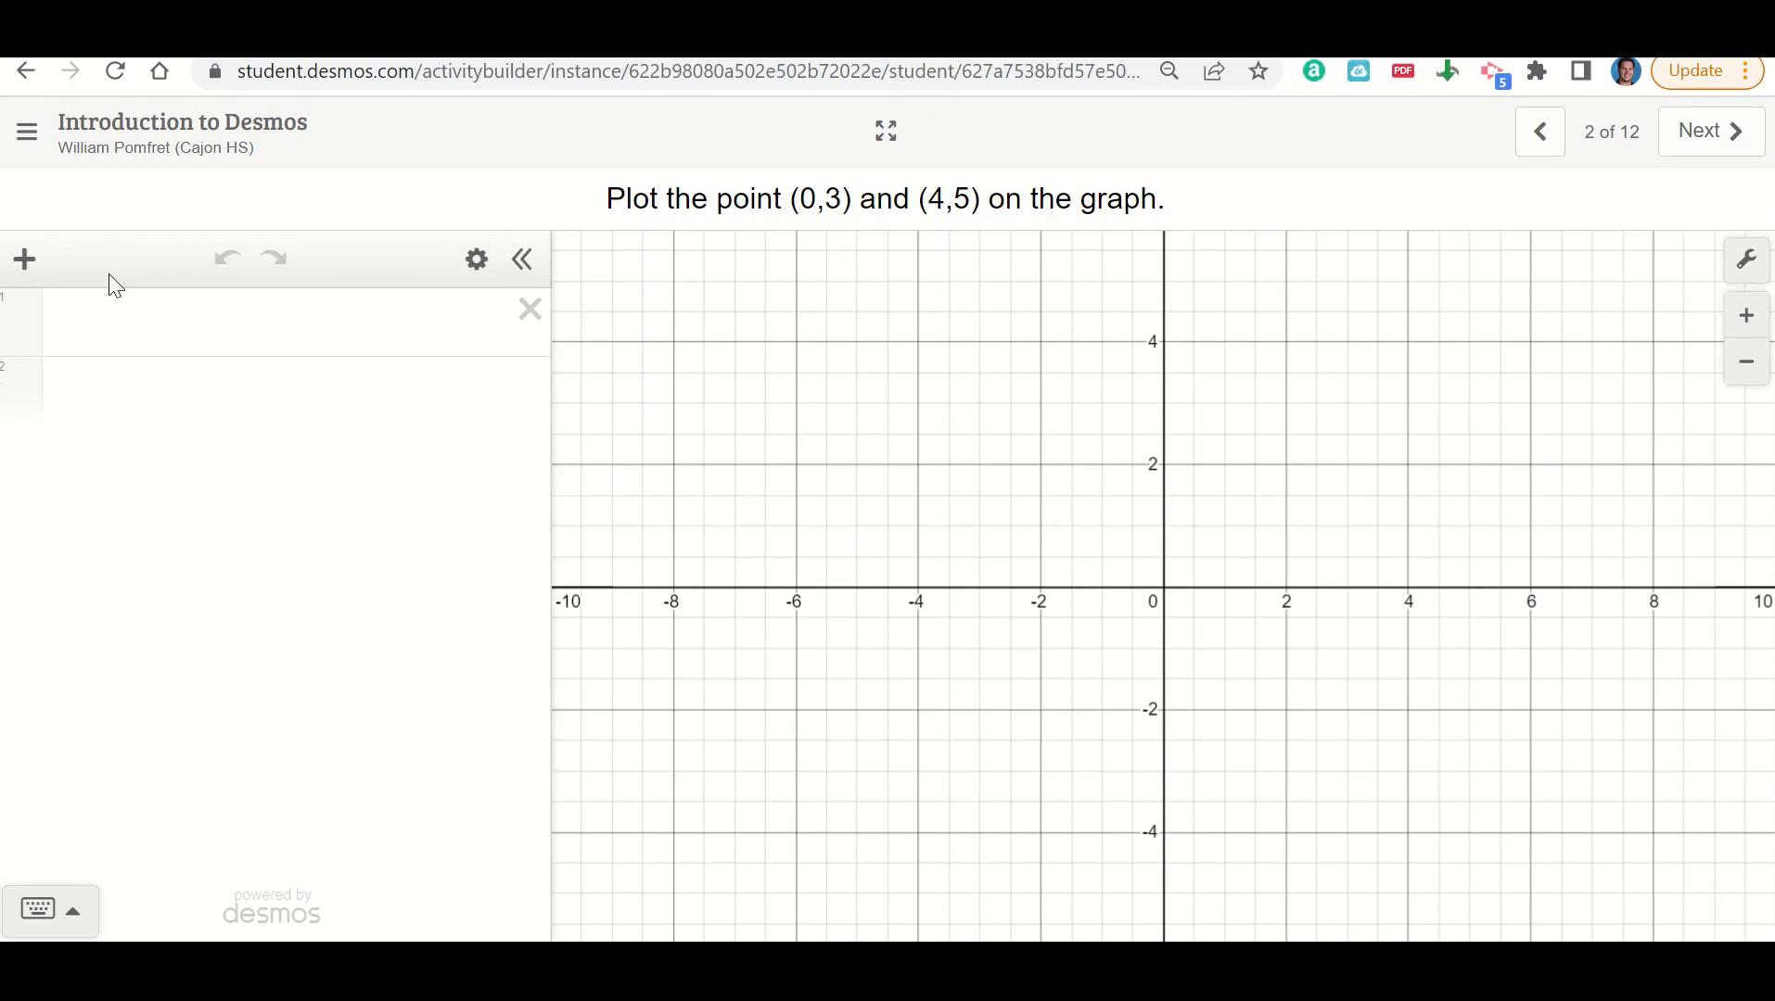
Plot the points (0,3) and (4,5) with labels shown, then advance to screen 3.
left_click(95, 319)
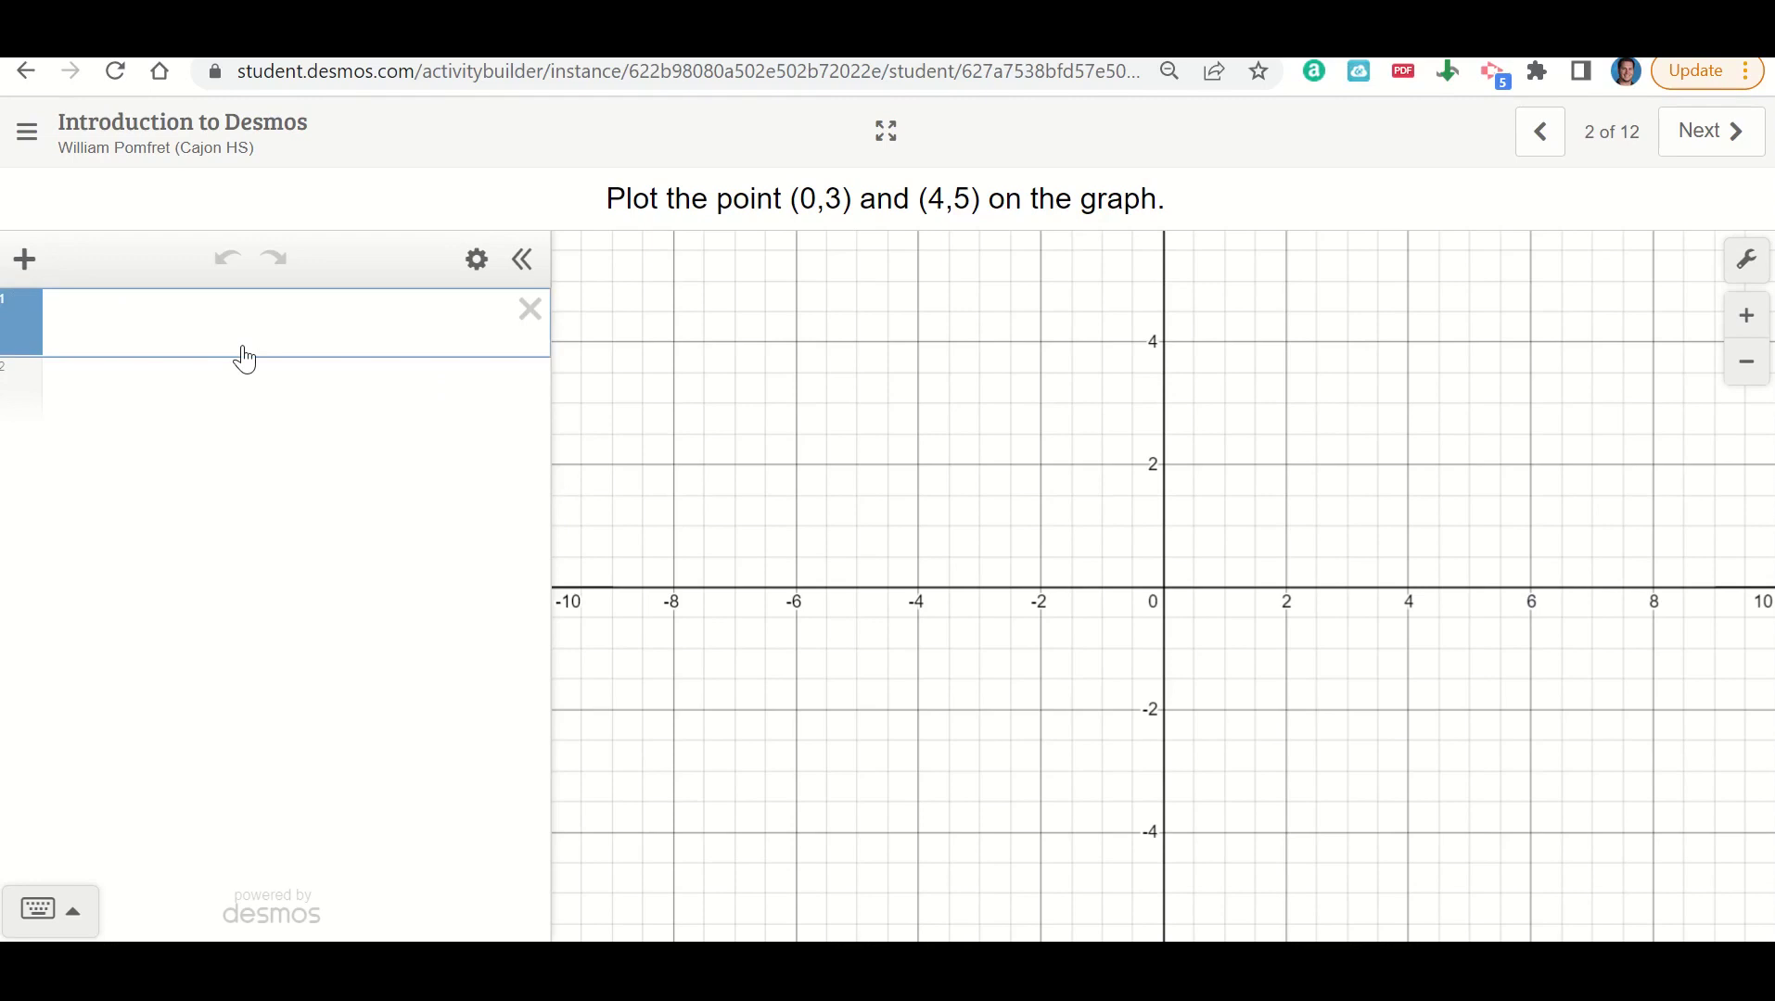
type("(0,3")
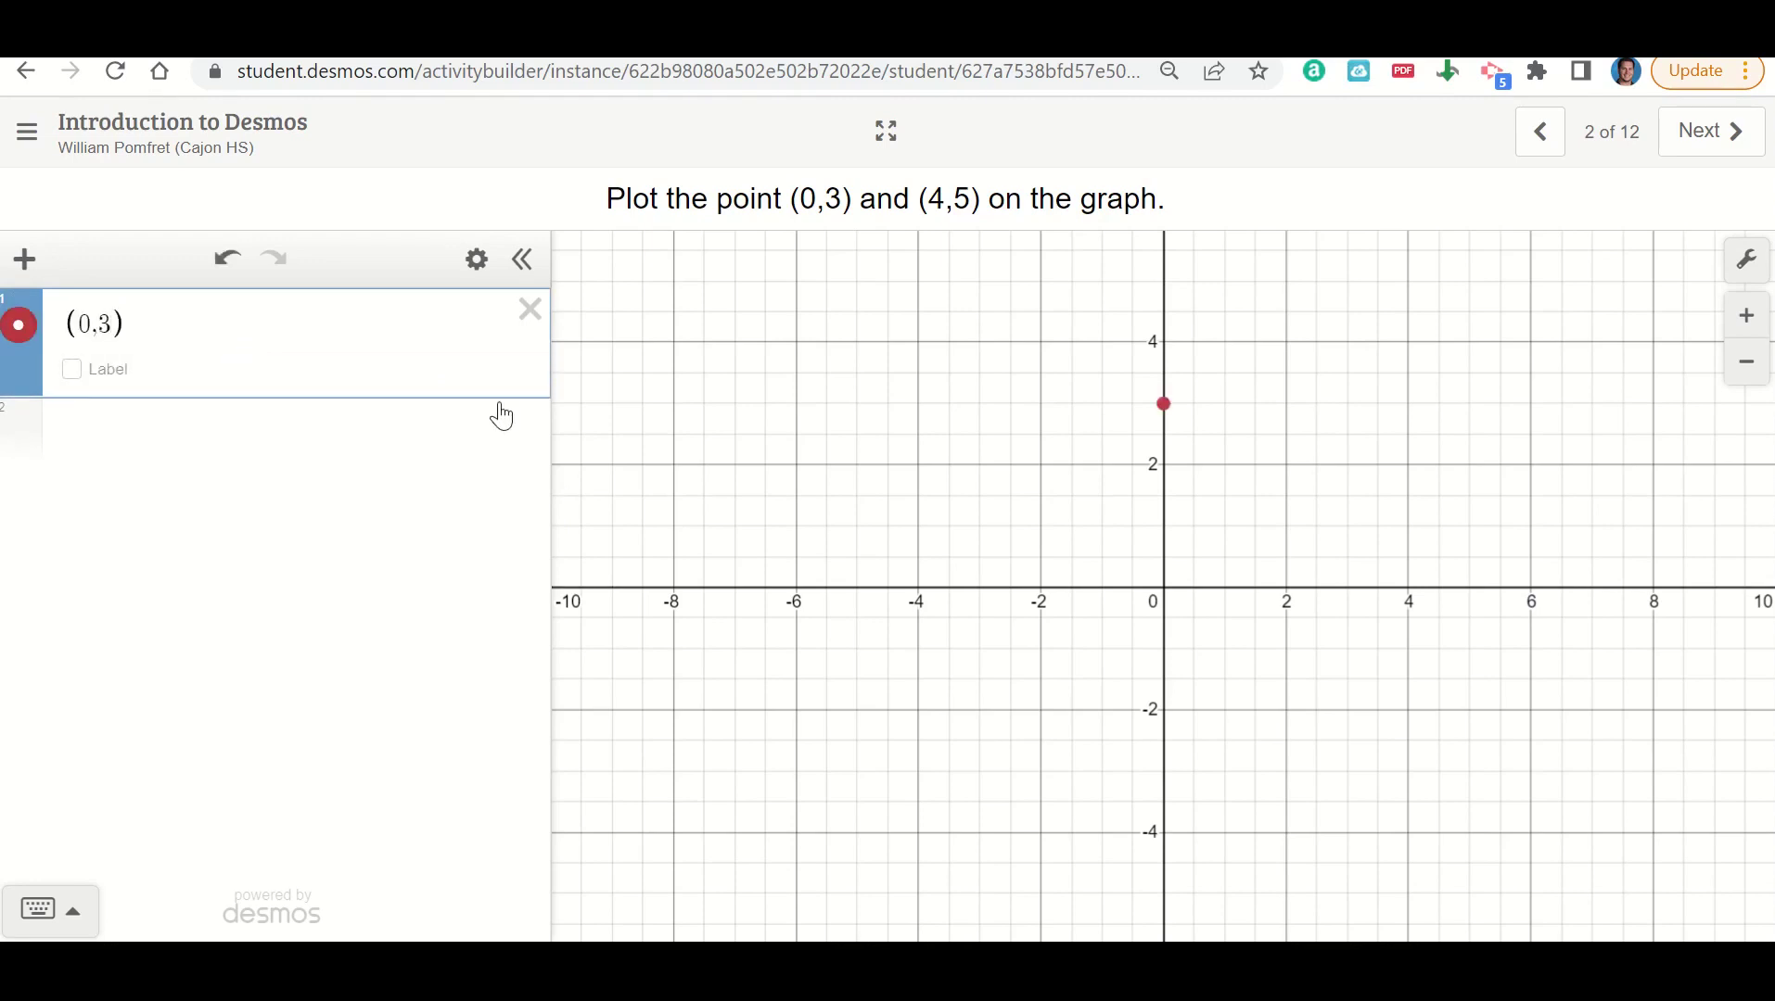
left_click(927, 461)
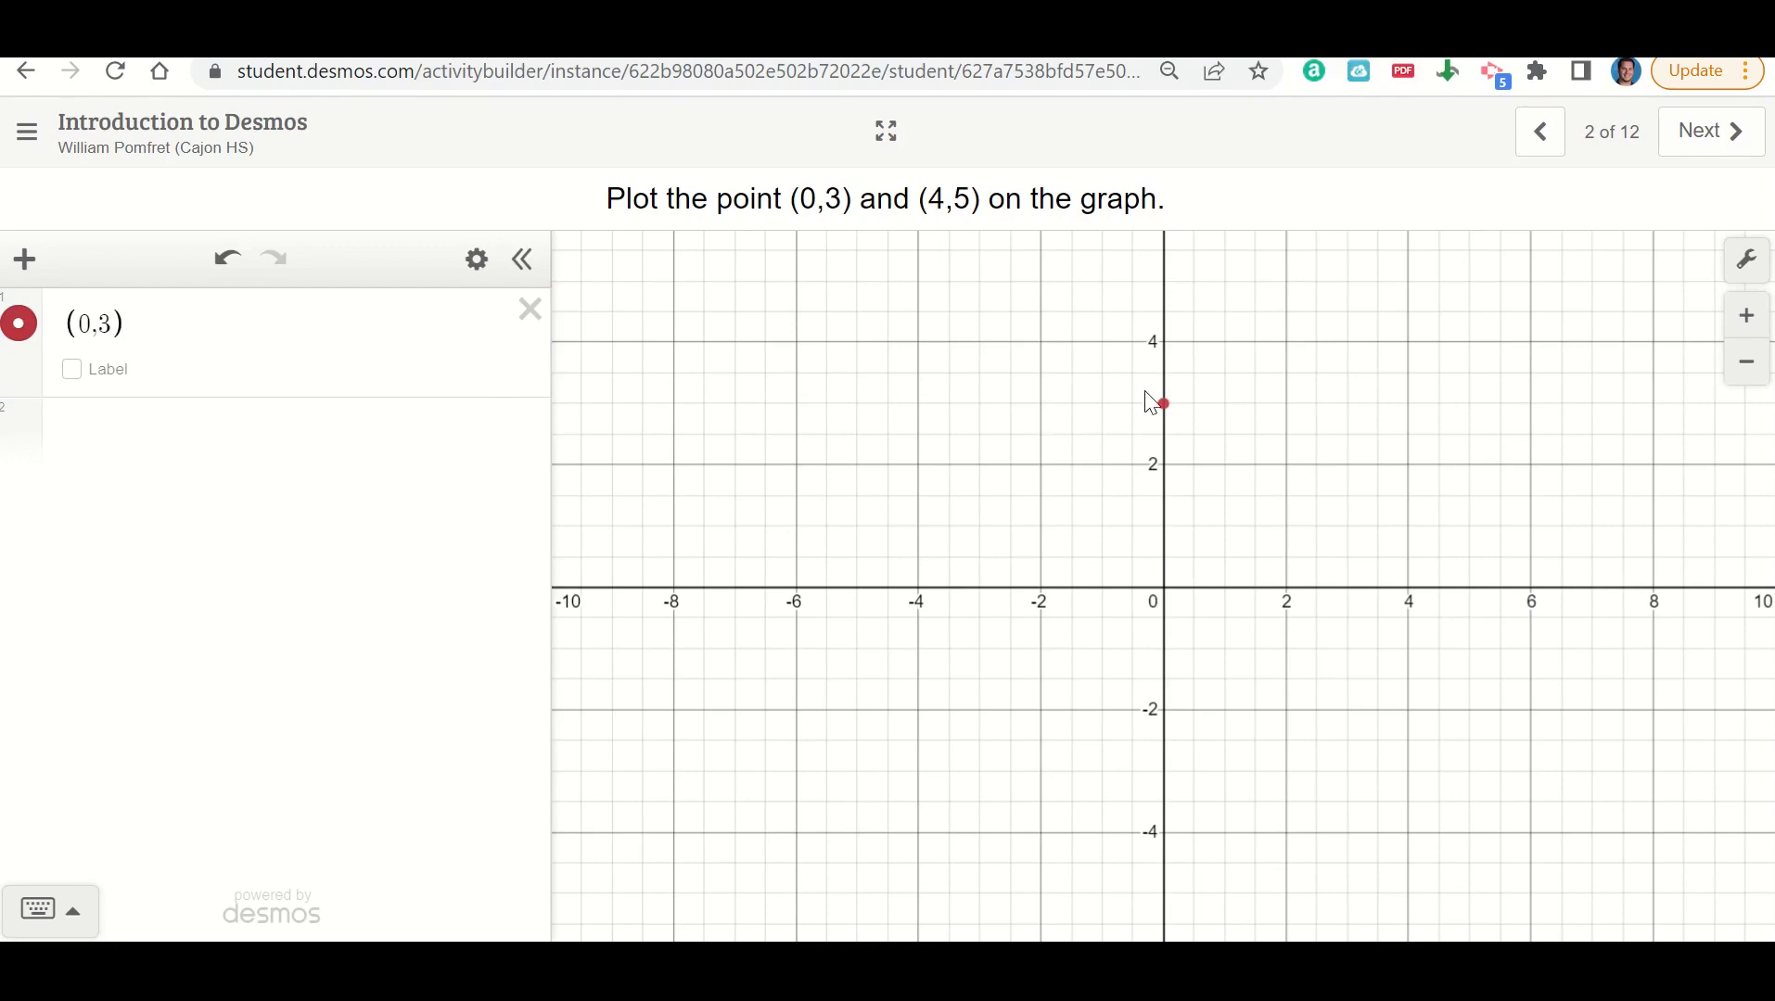
left_click(83, 371)
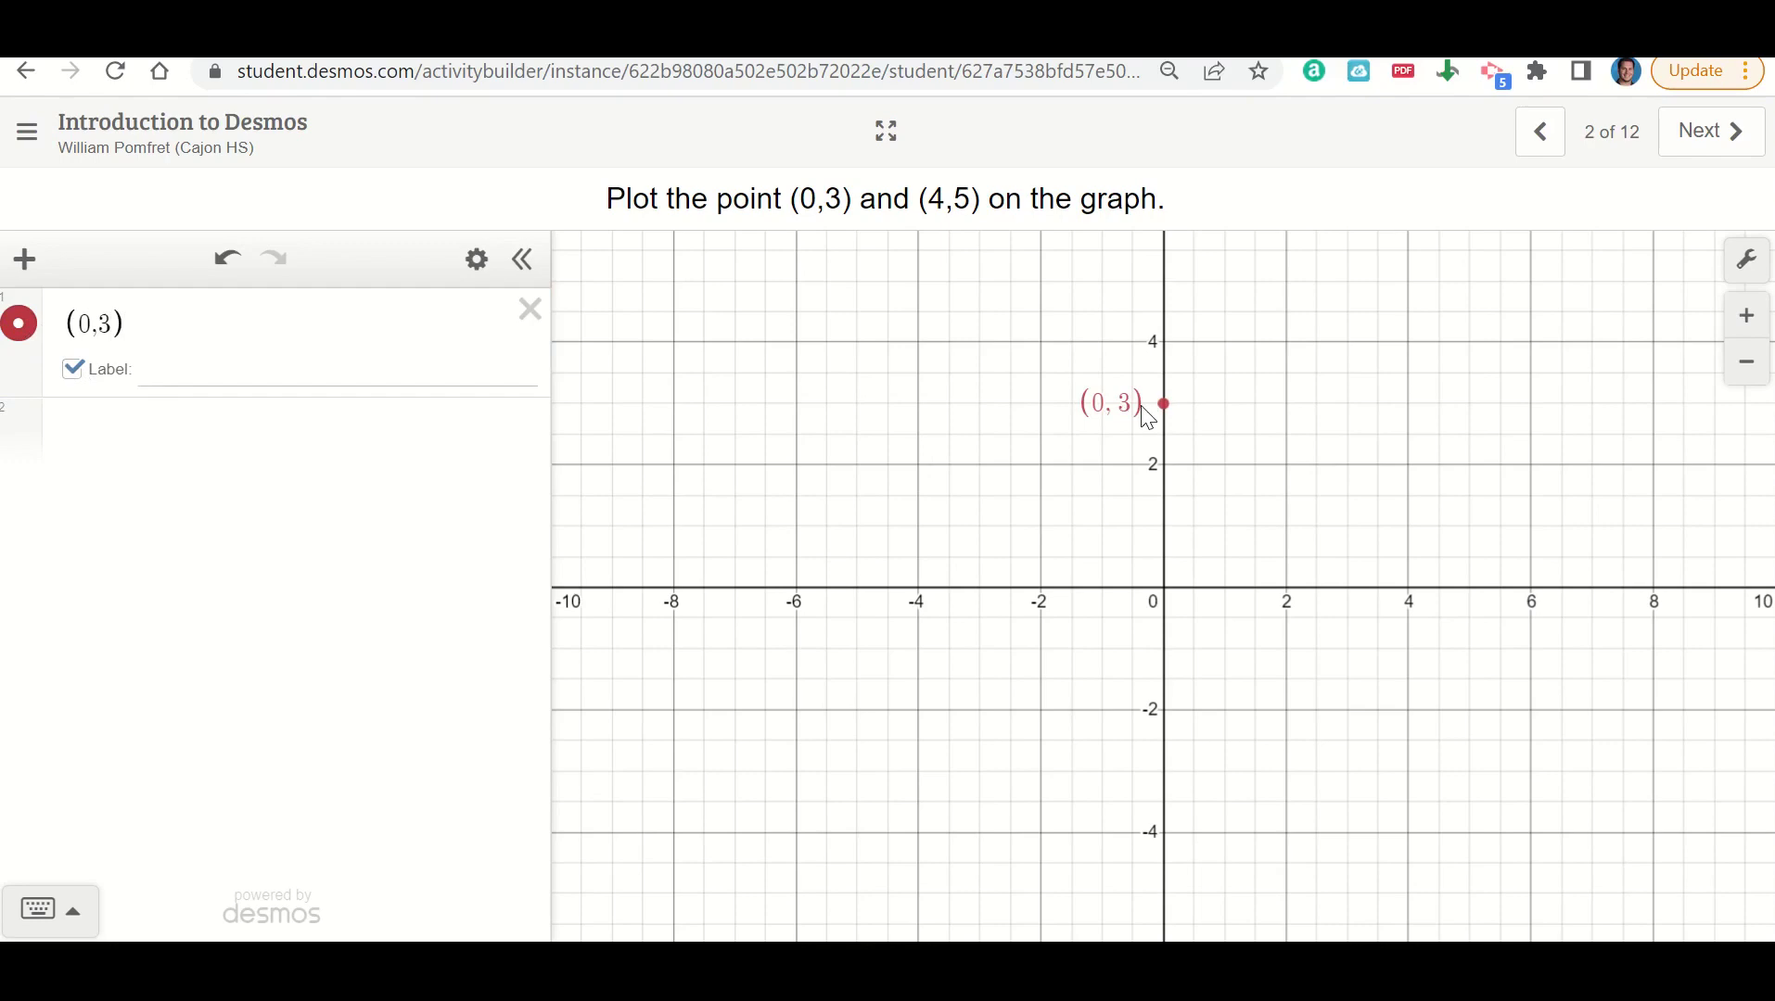
left_click(222, 436)
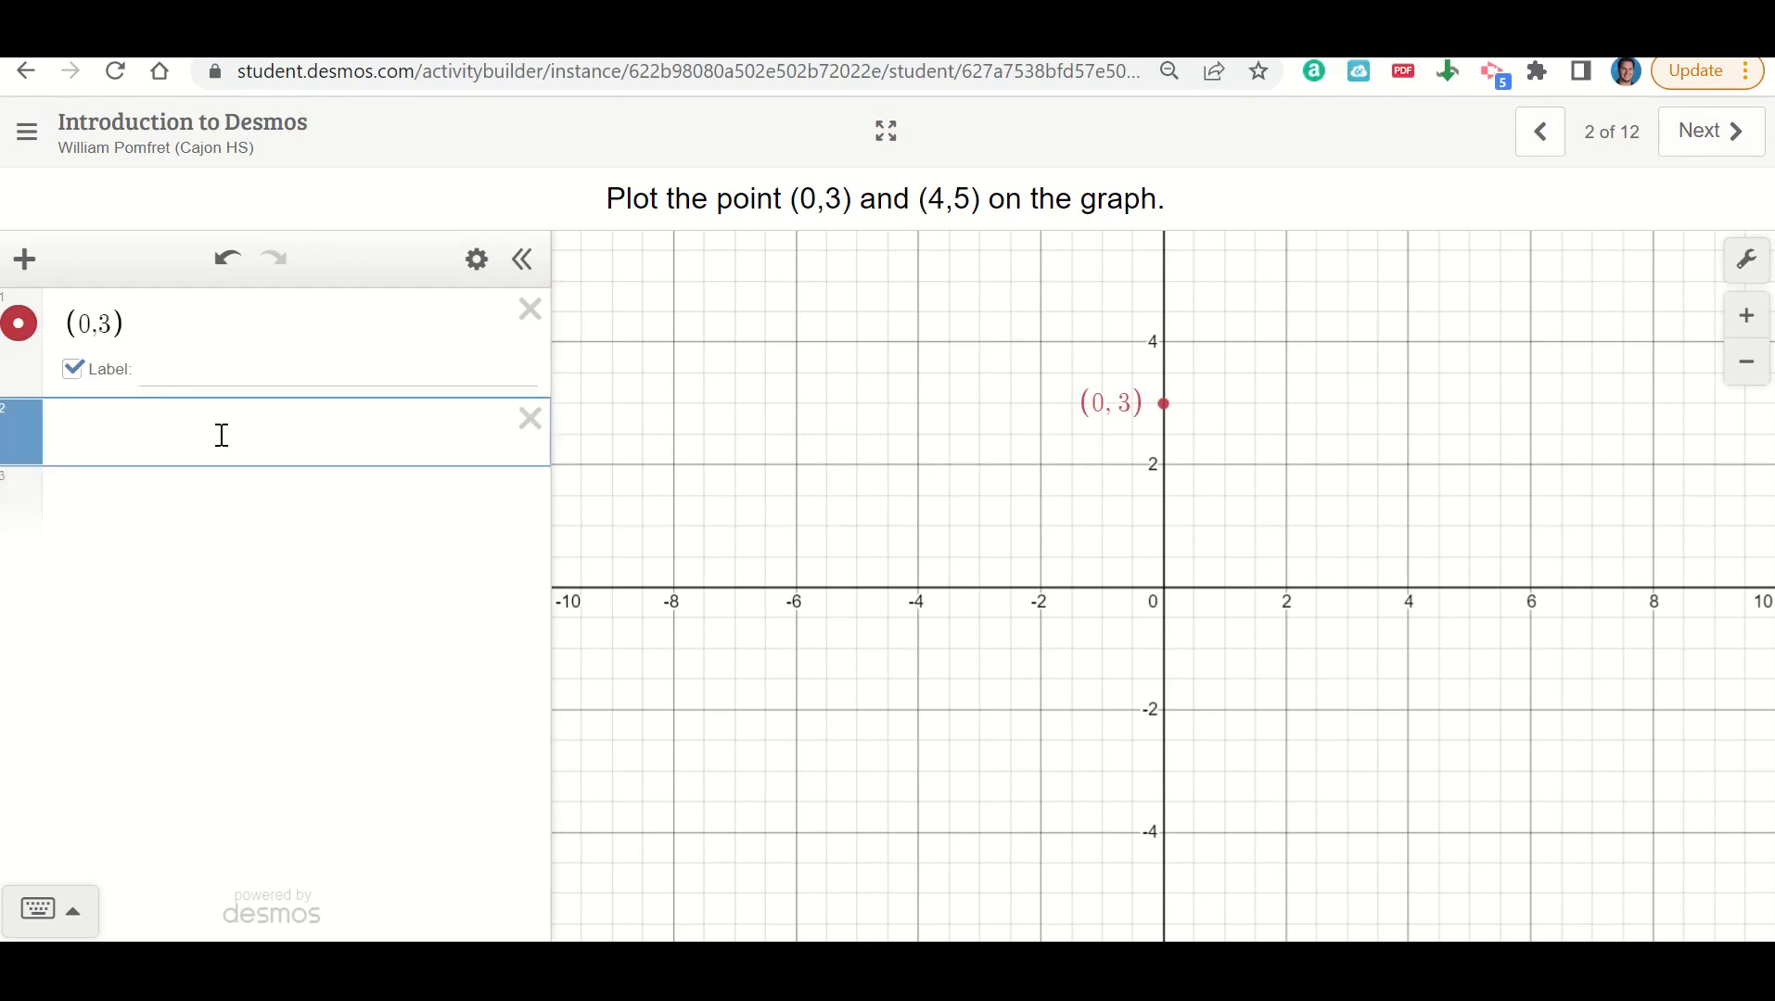
type("(4,5)")
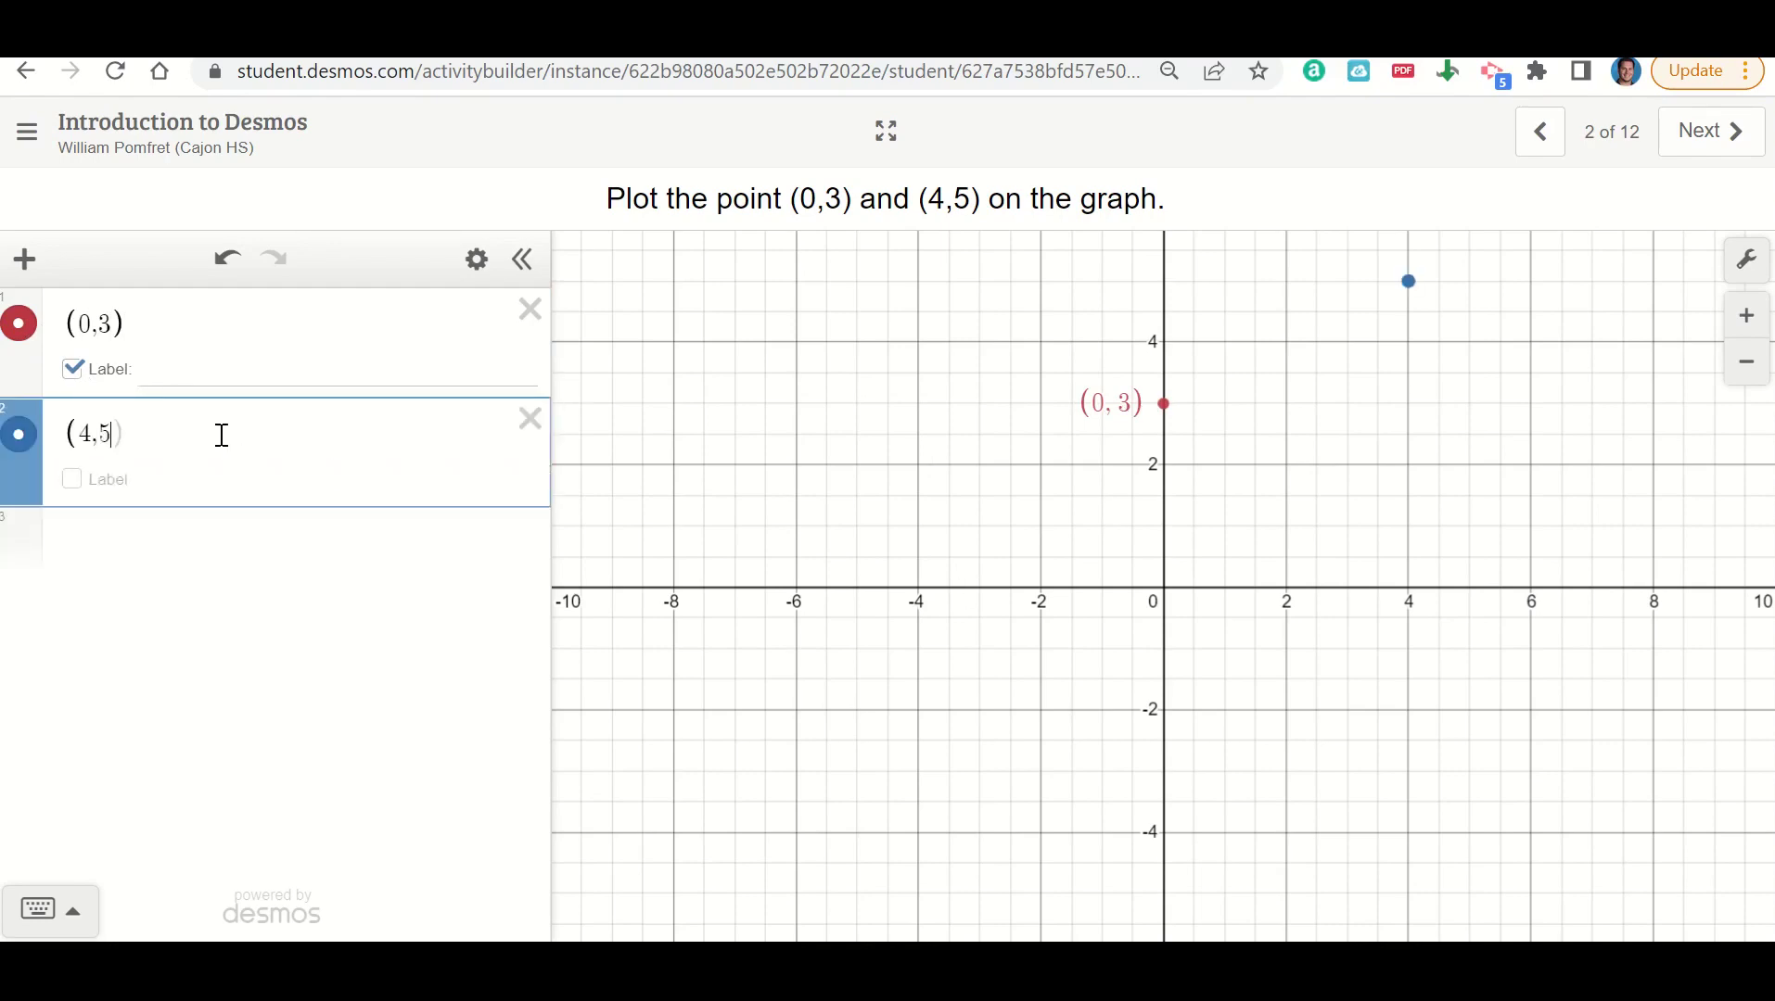
left_click(72, 479)
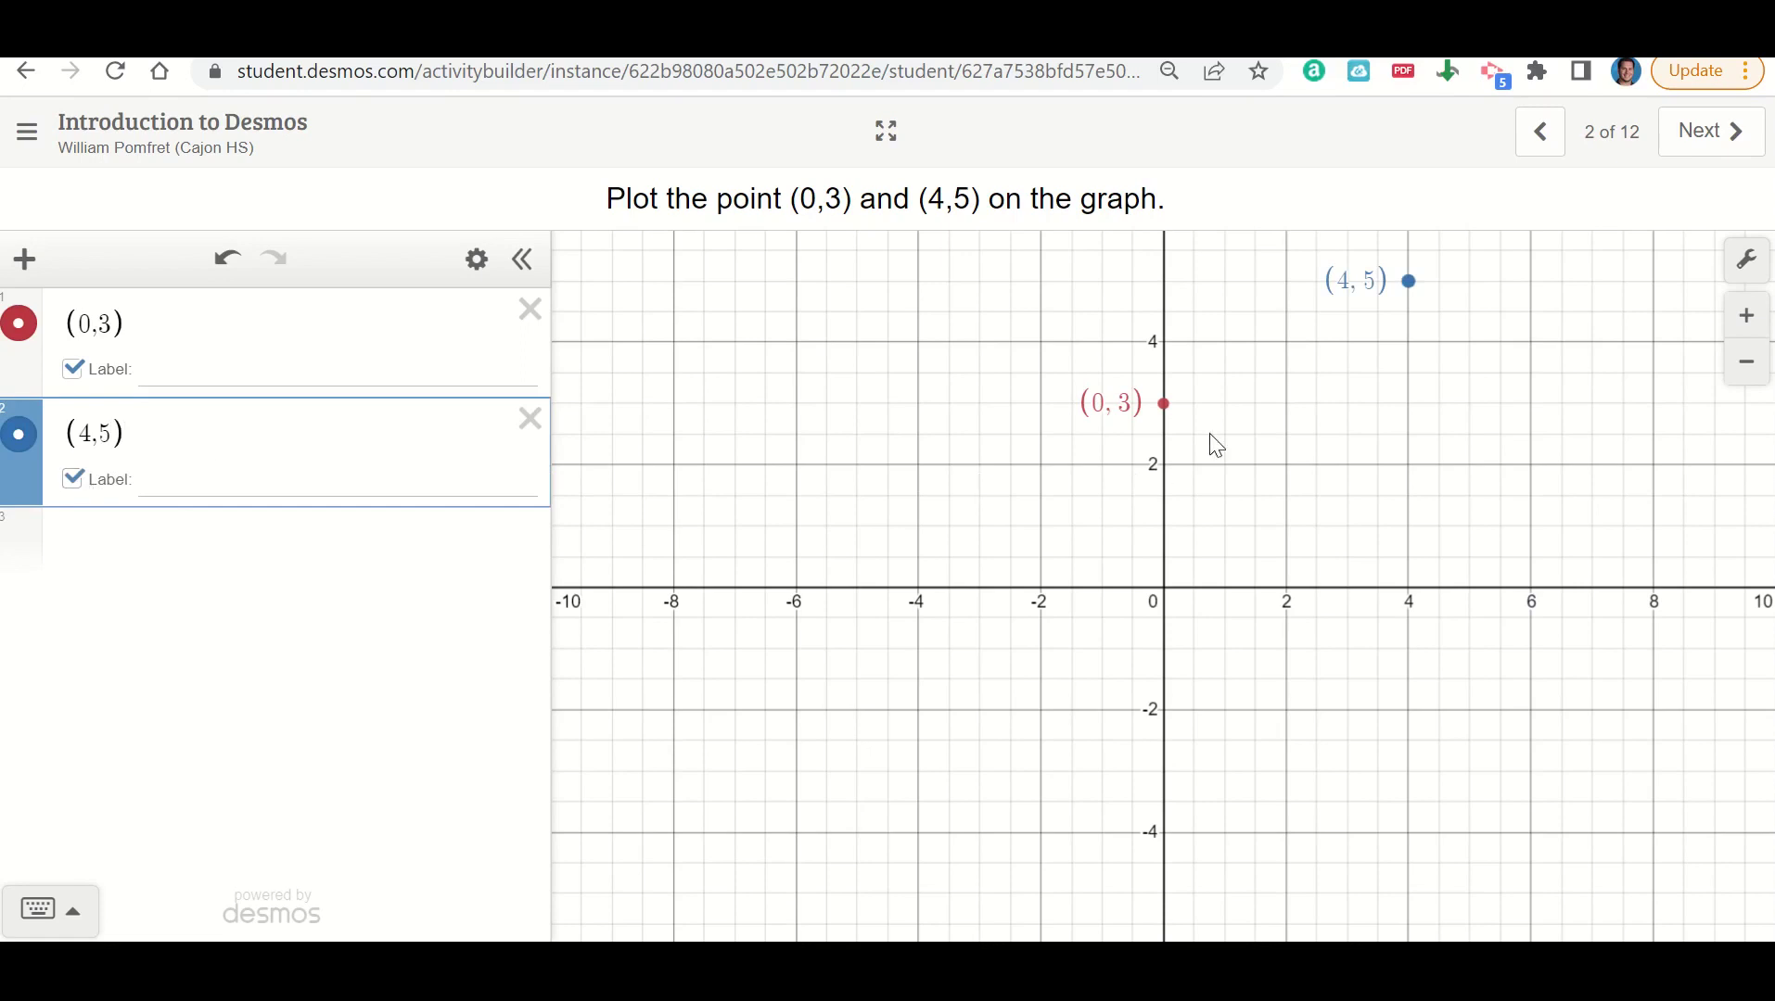
left_click(1242, 434)
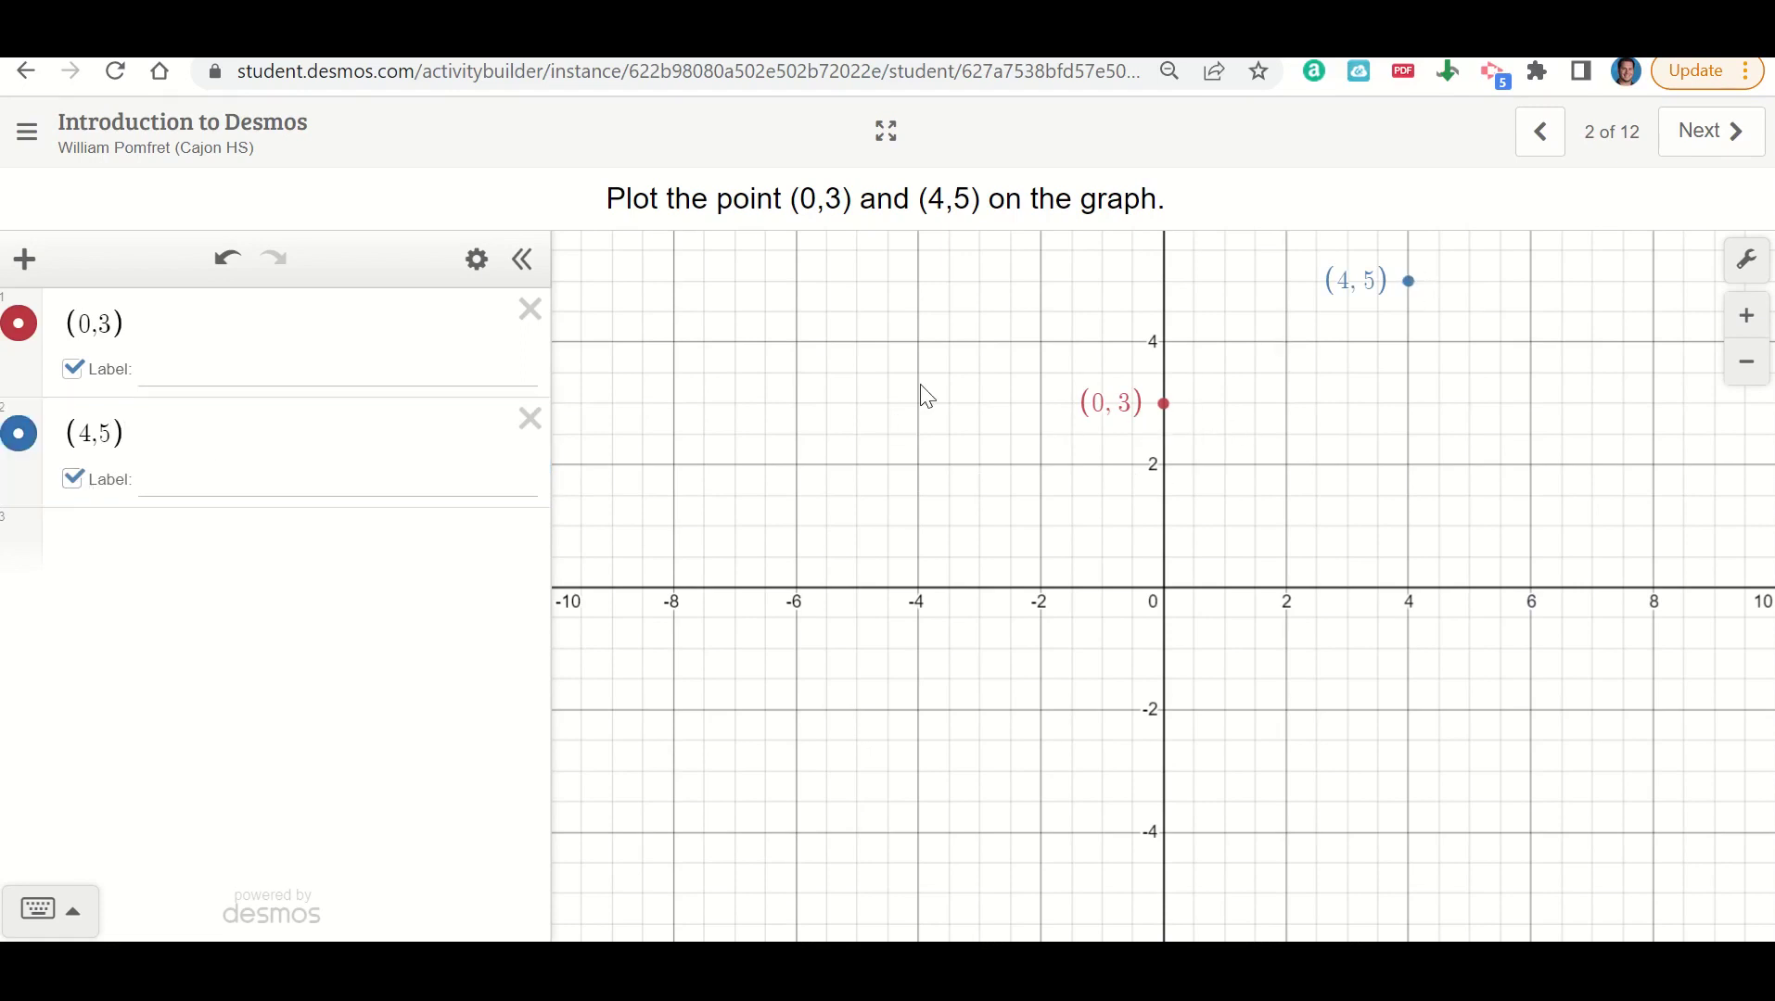
left_click(1727, 142)
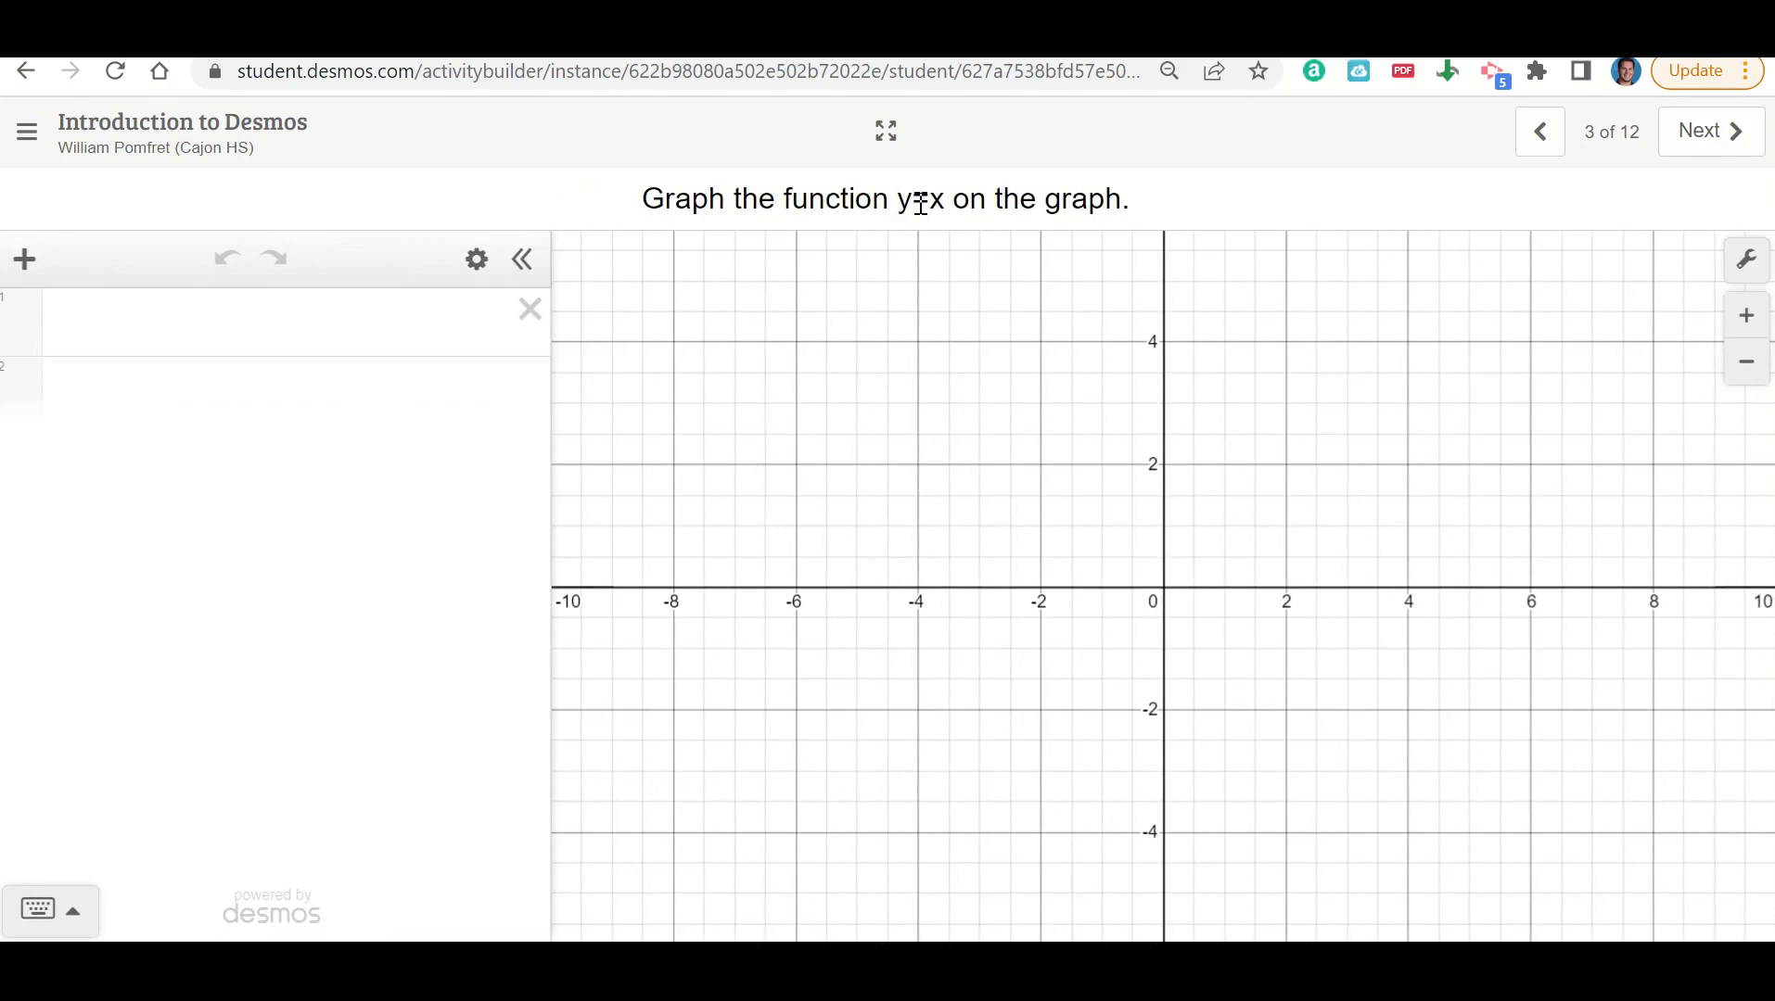
Graph the line y=x on screen 3 and advance to screen 4.
left_click(268, 329)
type("y=x")
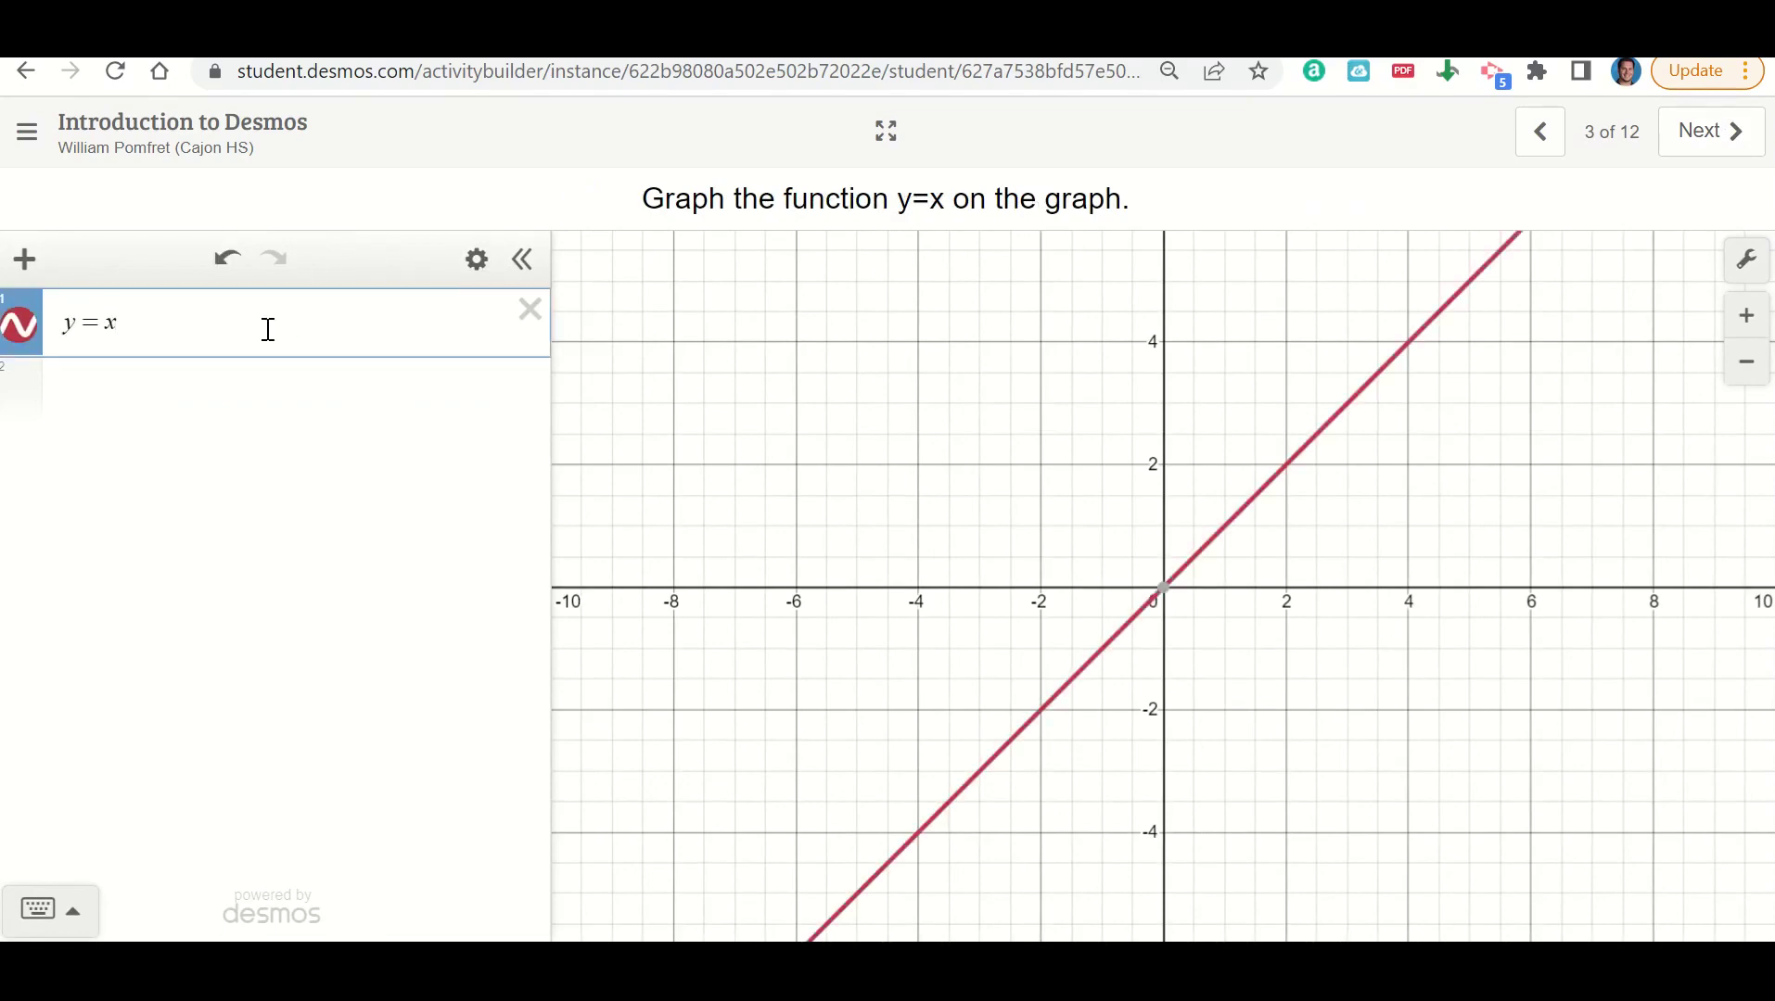
left_click(649, 398)
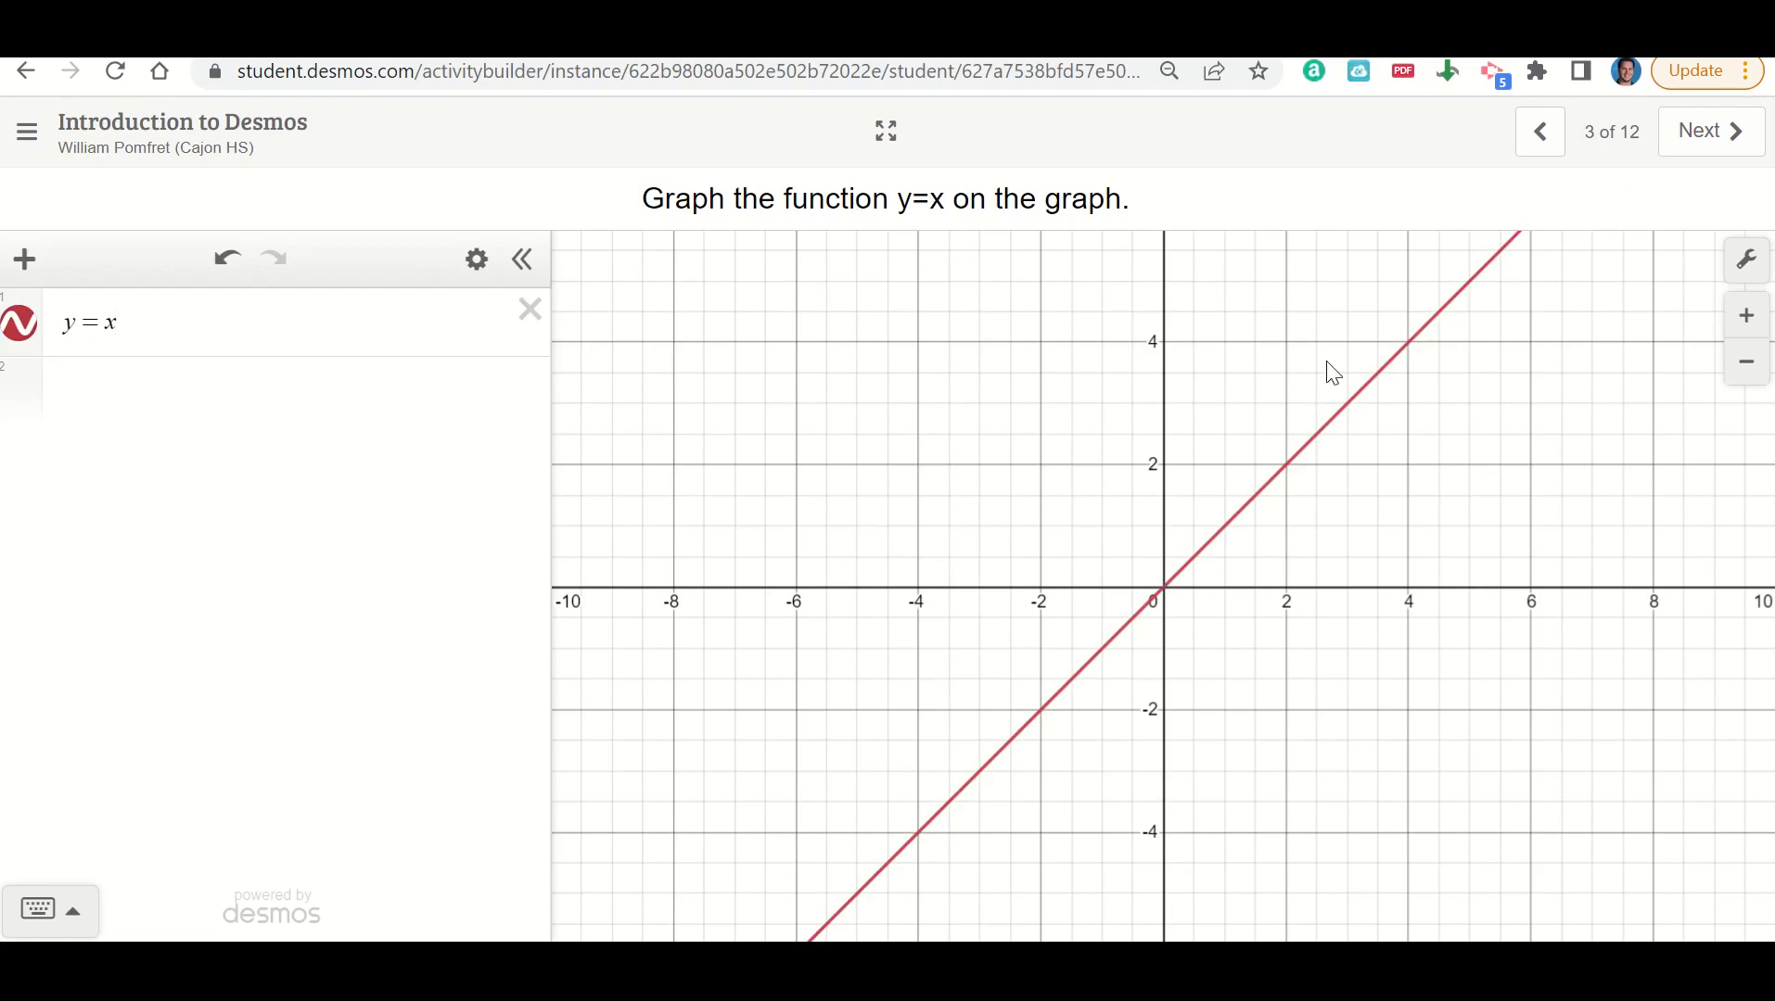
left_click(1742, 138)
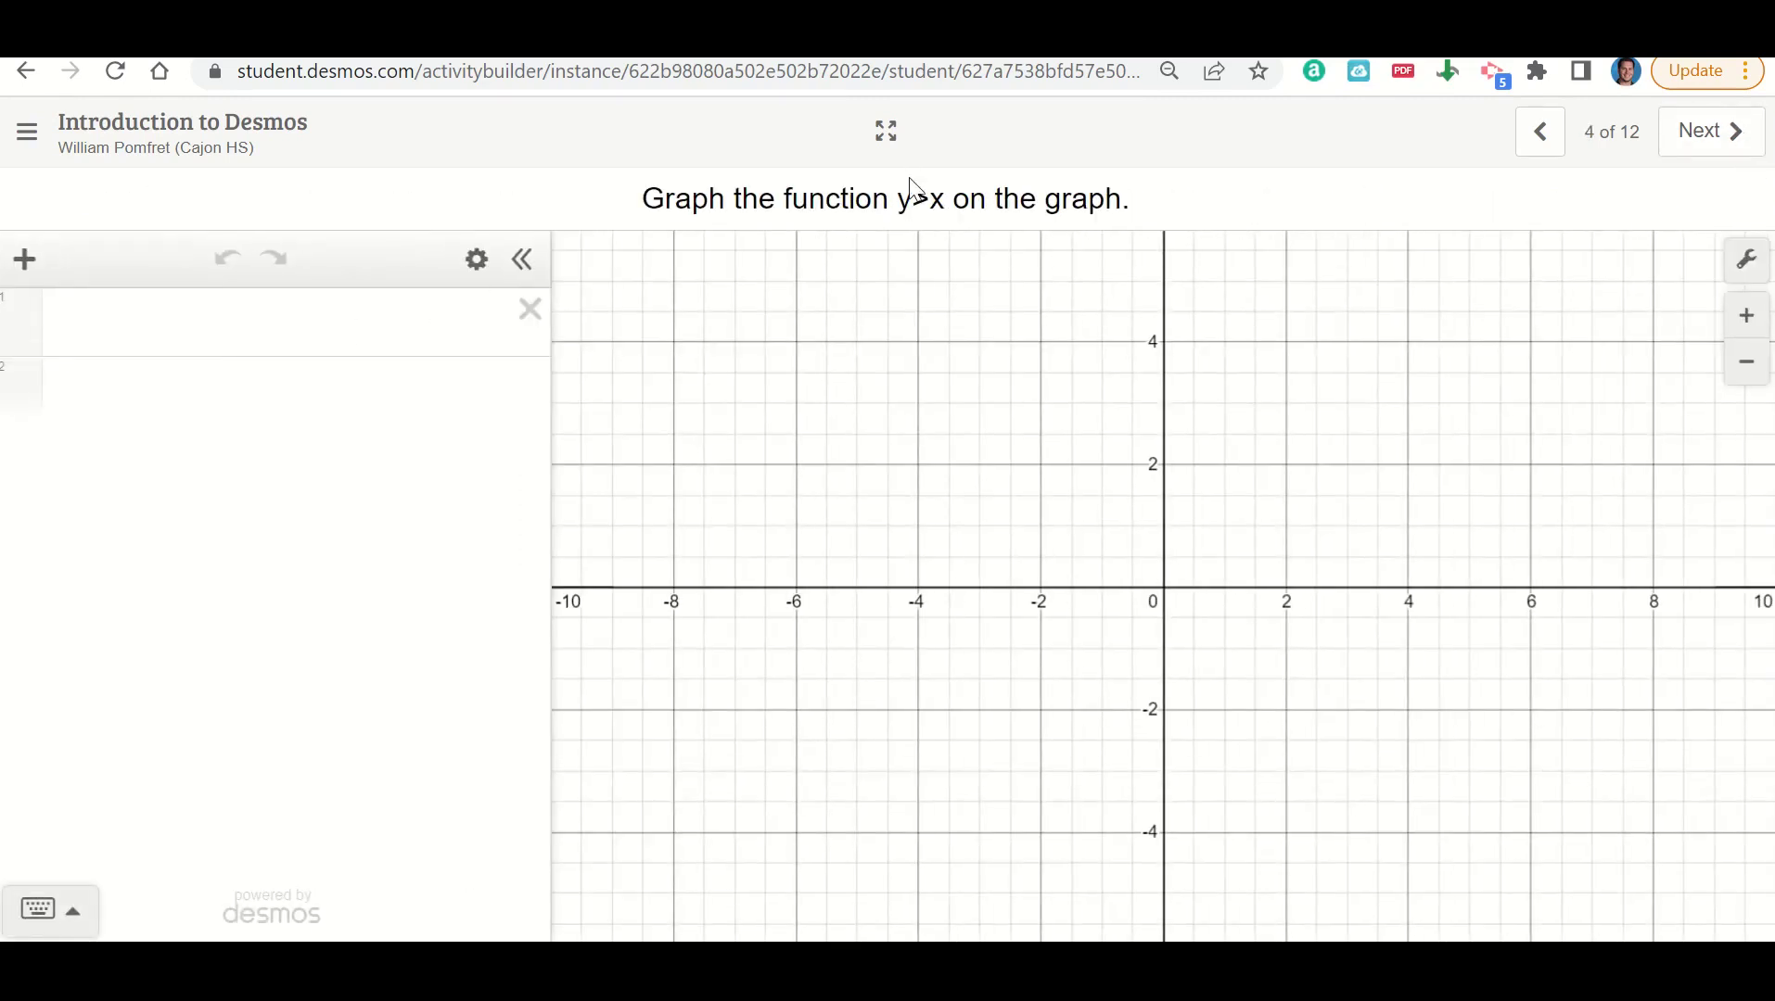
Graph the inequality y>x to show its shaded region, then advance to screen 5.
left_click_drag(913, 200, 934, 201)
left_click(101, 329)
type("y")
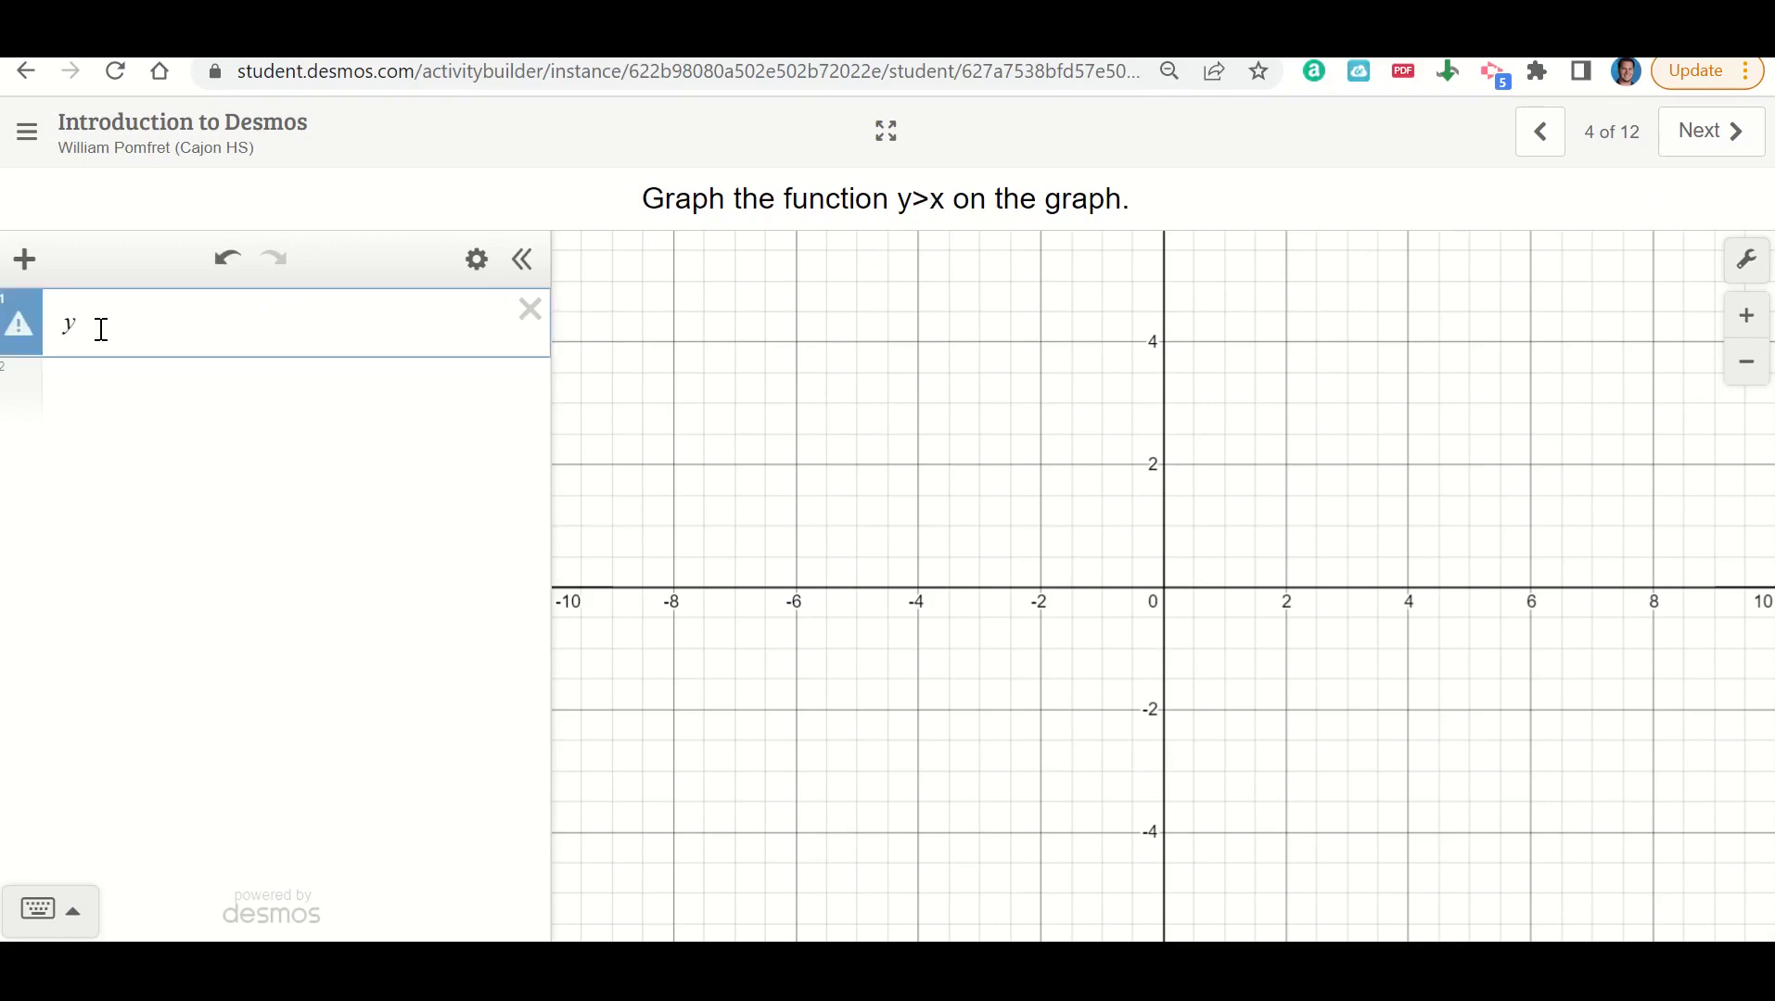
type(">x")
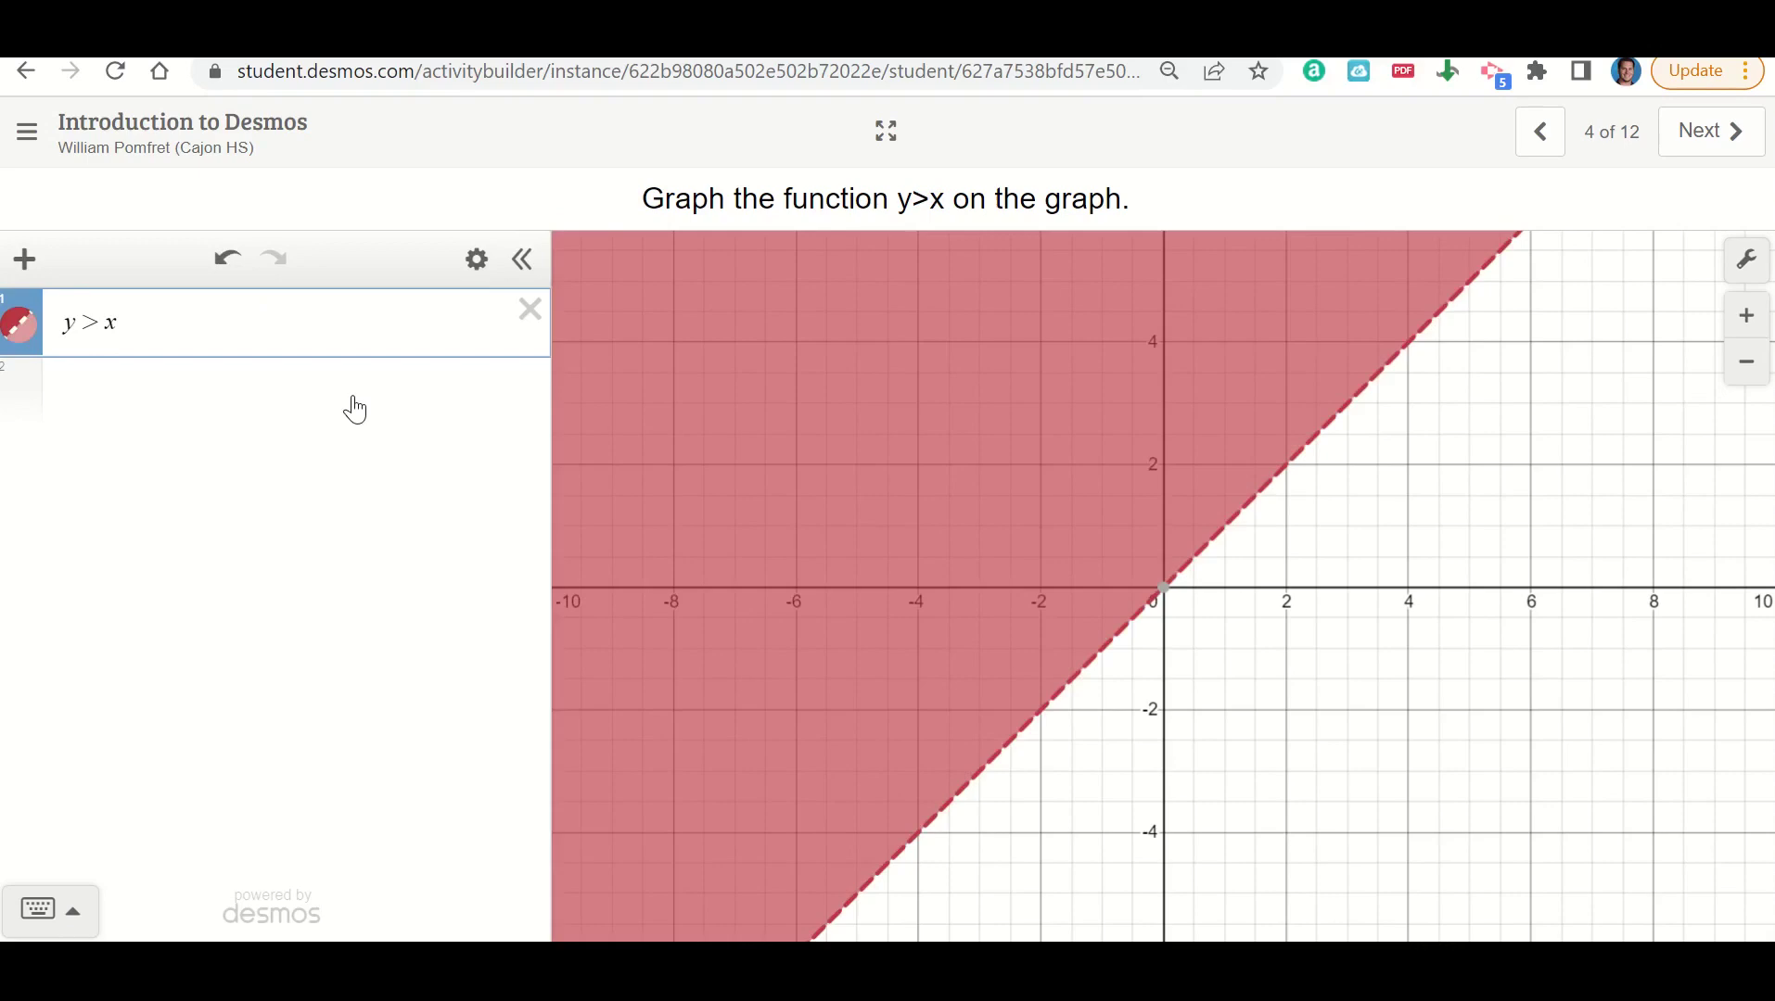
left_click(760, 410)
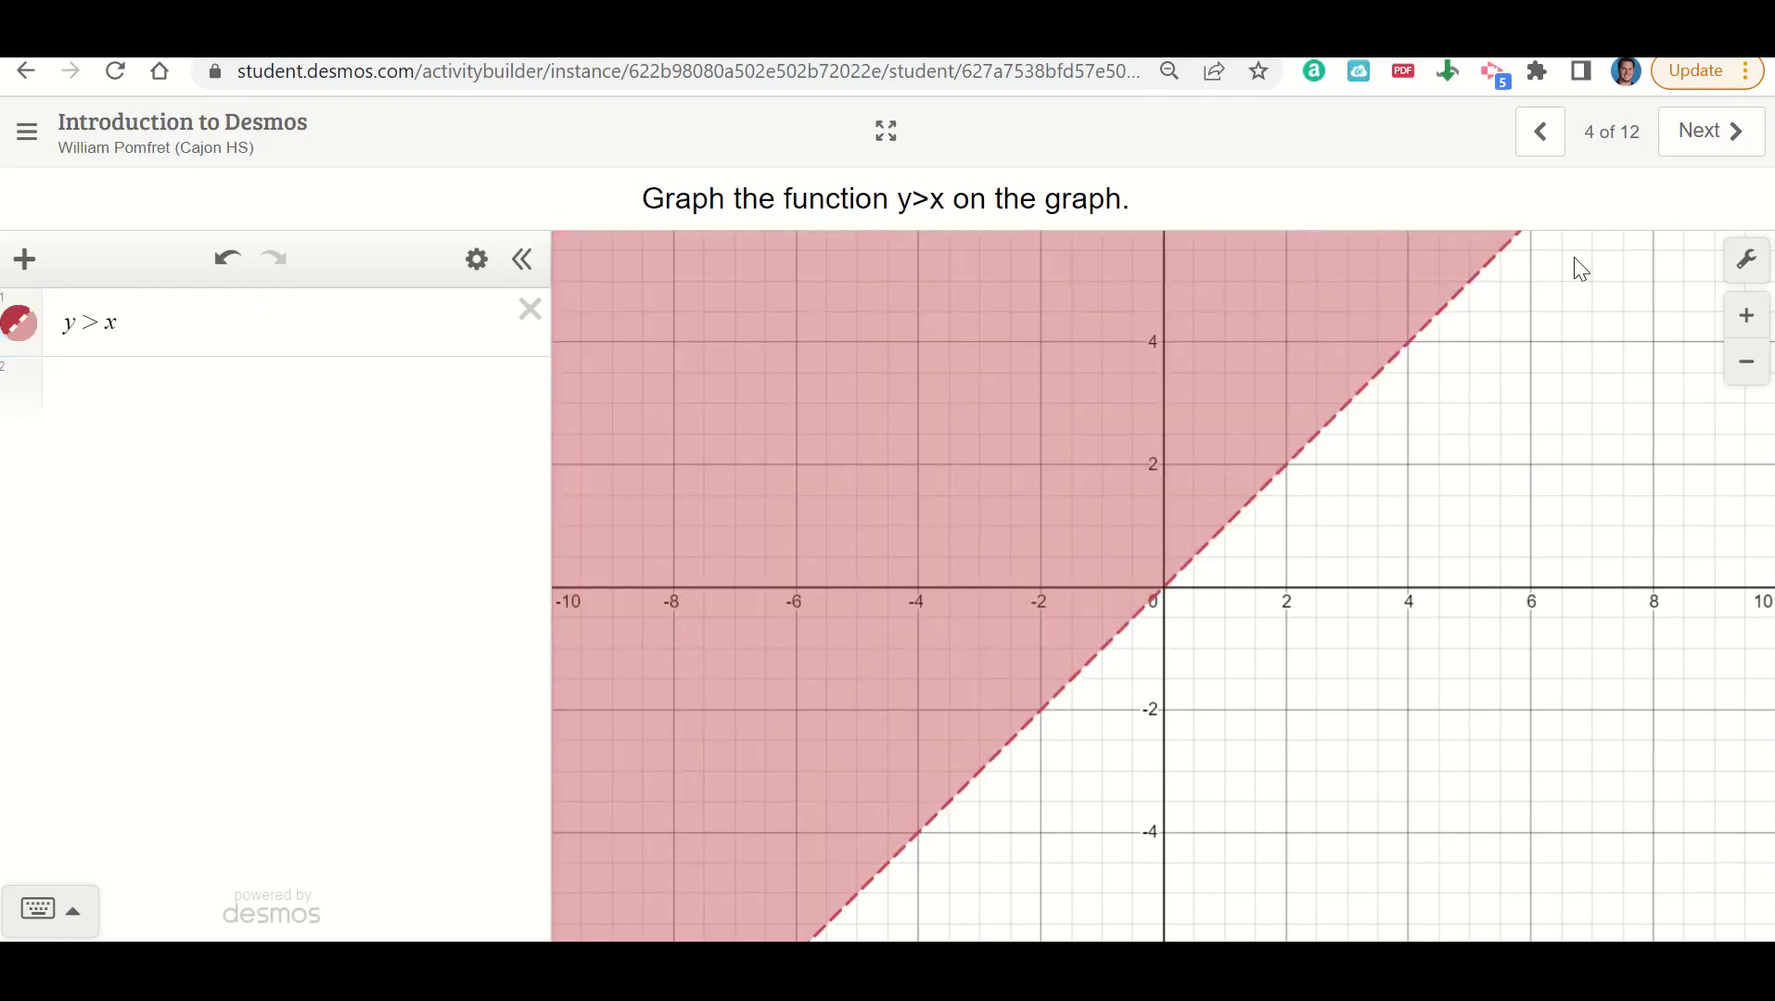
left_click(1731, 134)
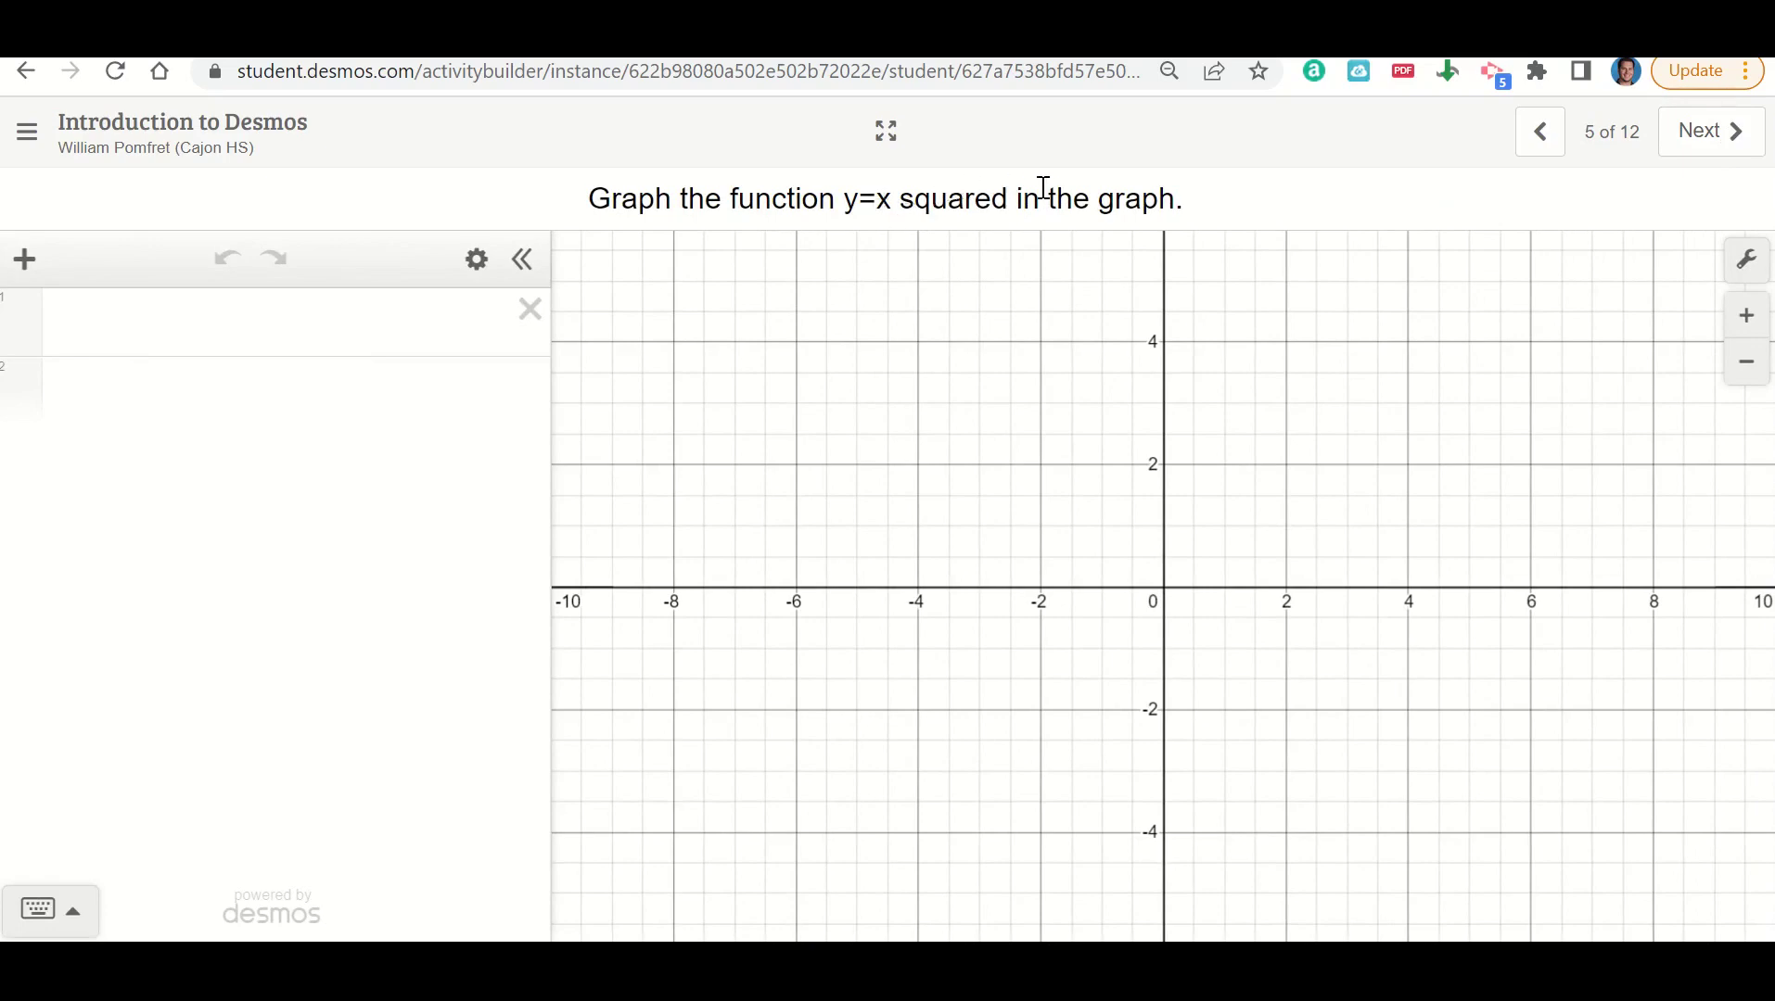
Graph the parabola y=x^2 in the first expression row.
left_click(216, 313)
type("y")
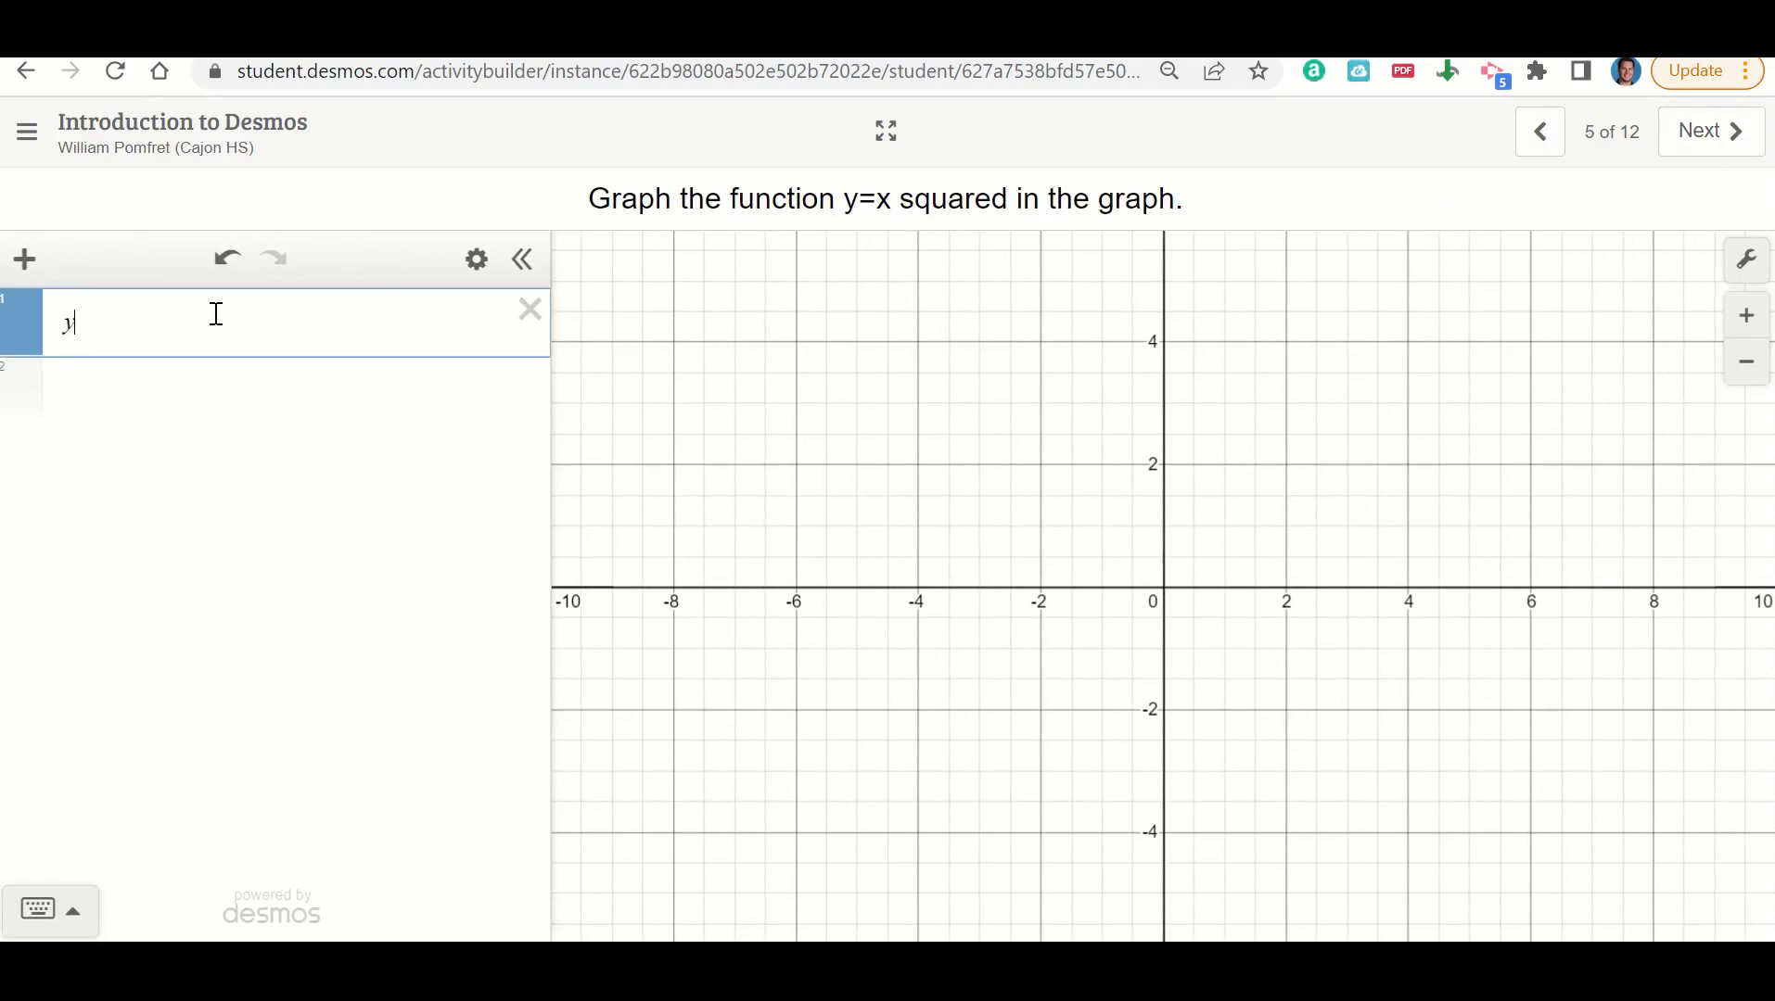
type("=x^2")
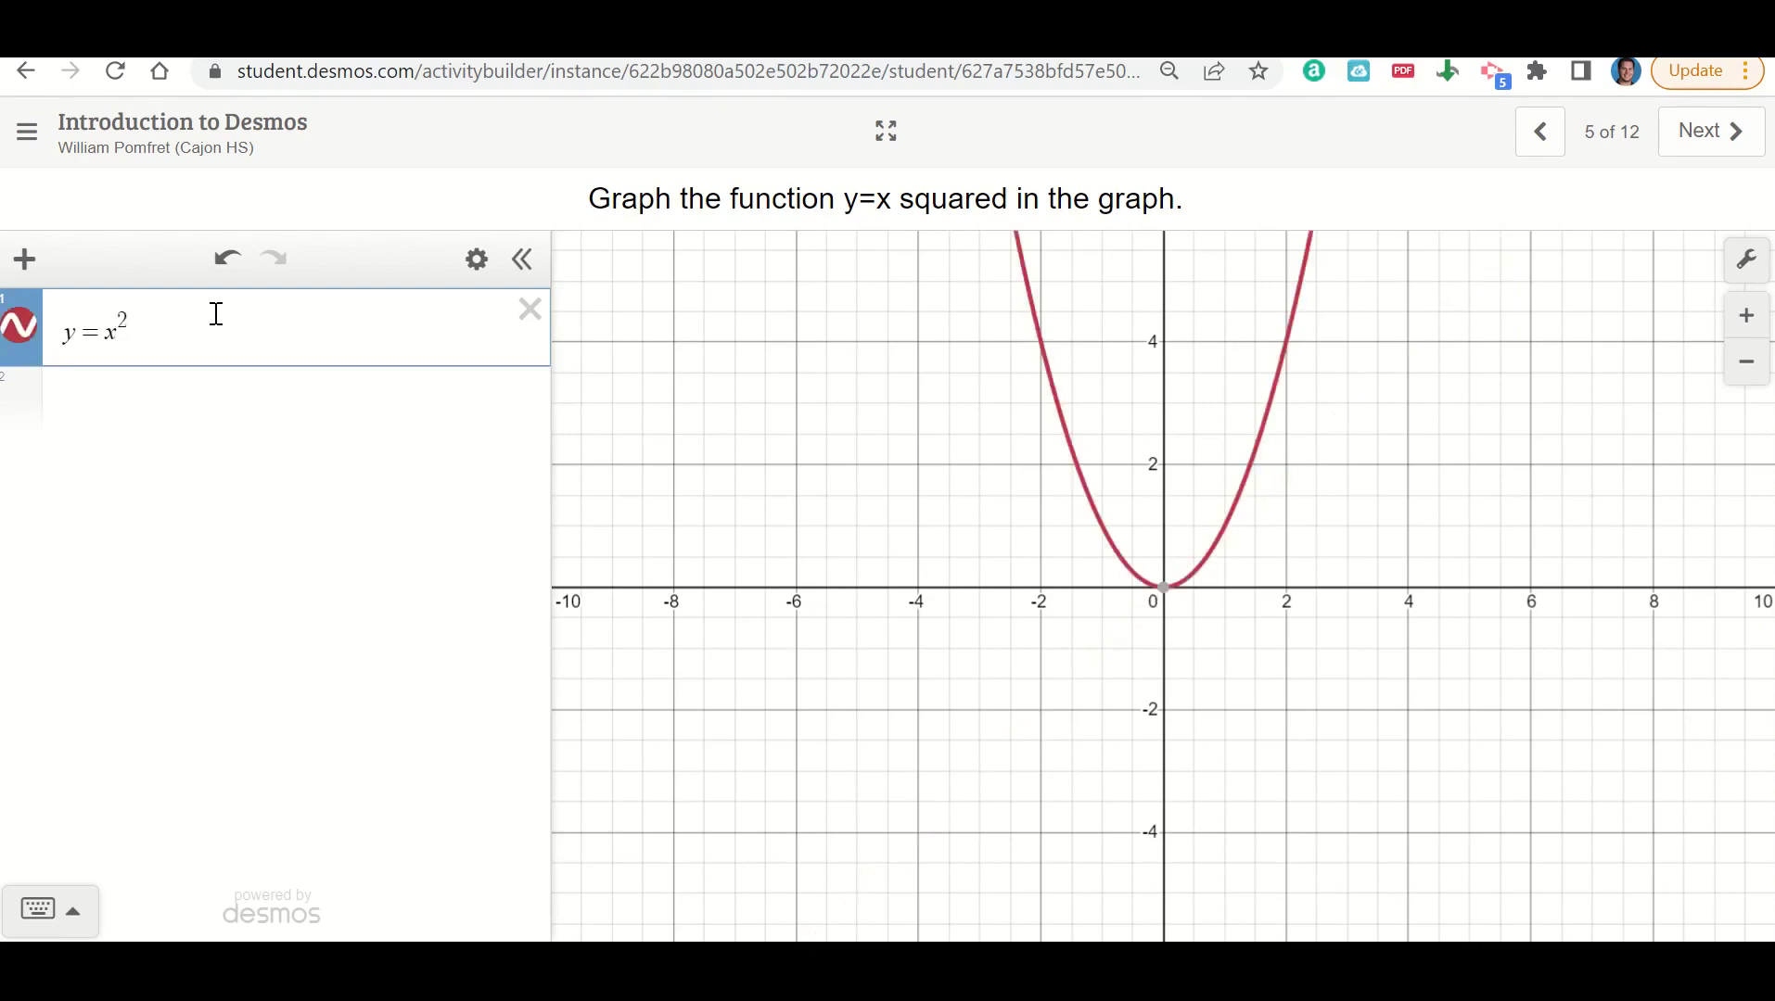
left_click(970, 451)
Page forward to slide 11, then back to the smiley-face sketch on slide 9.
left_click(1702, 132)
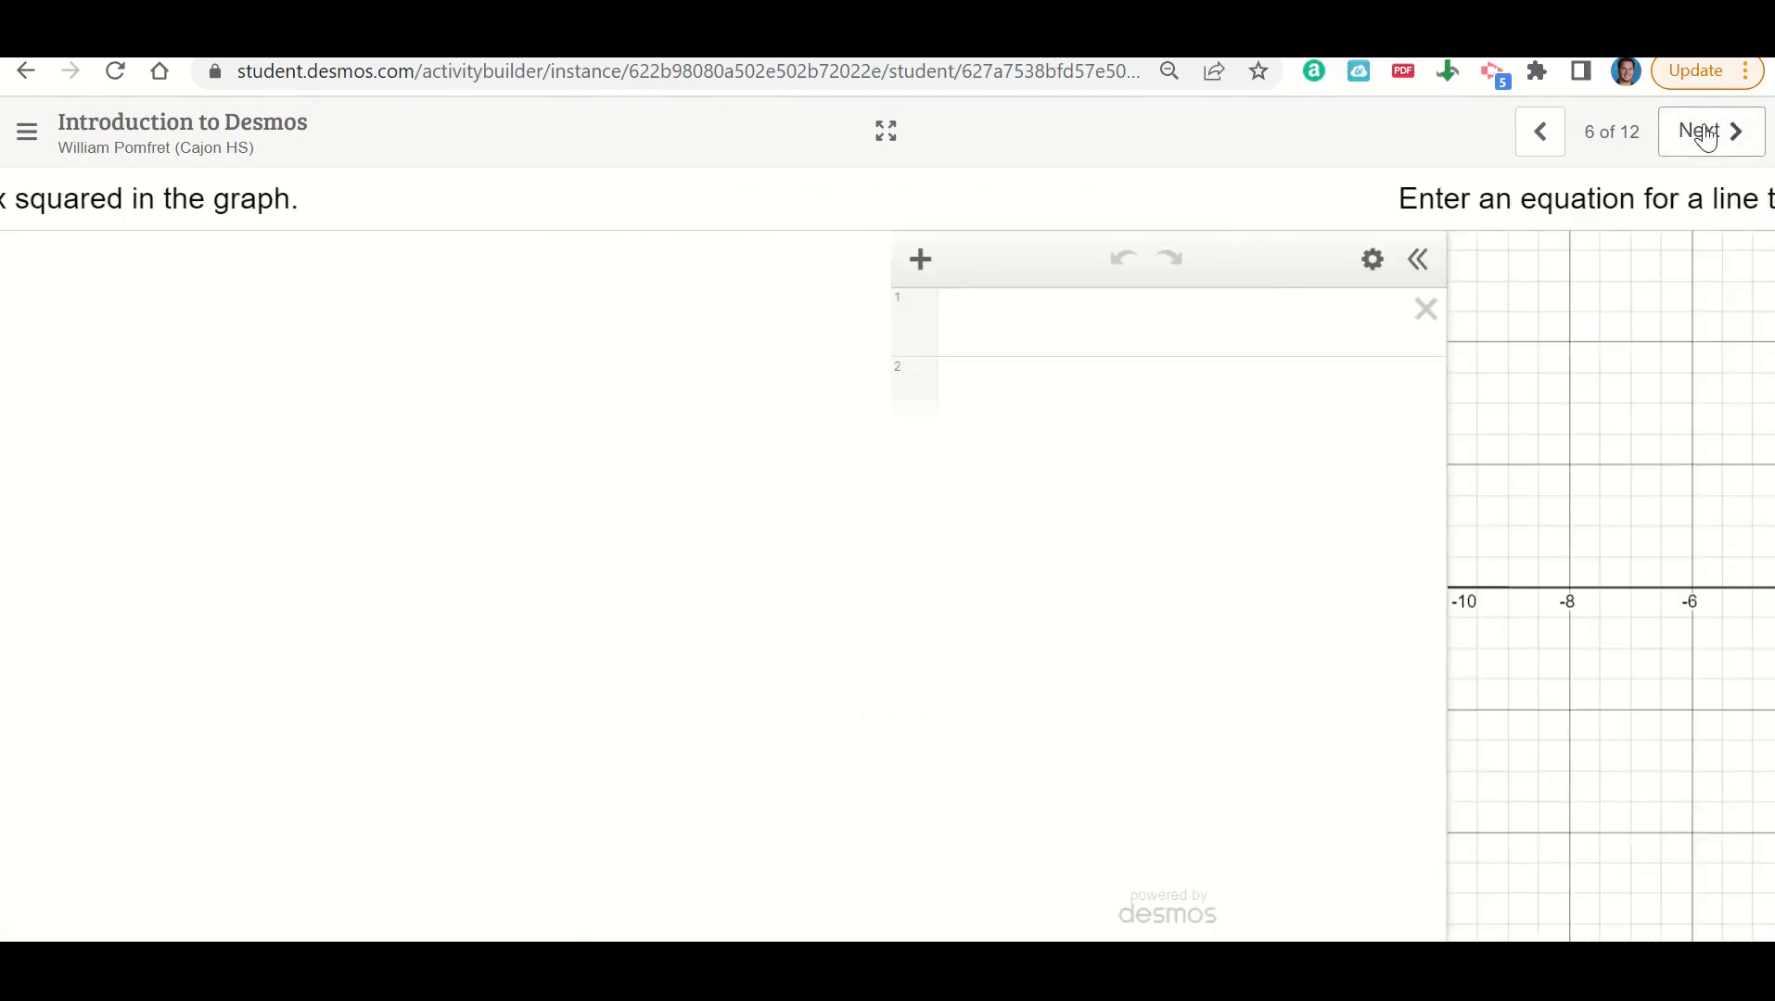
left_click(1704, 132)
left_click(1704, 131)
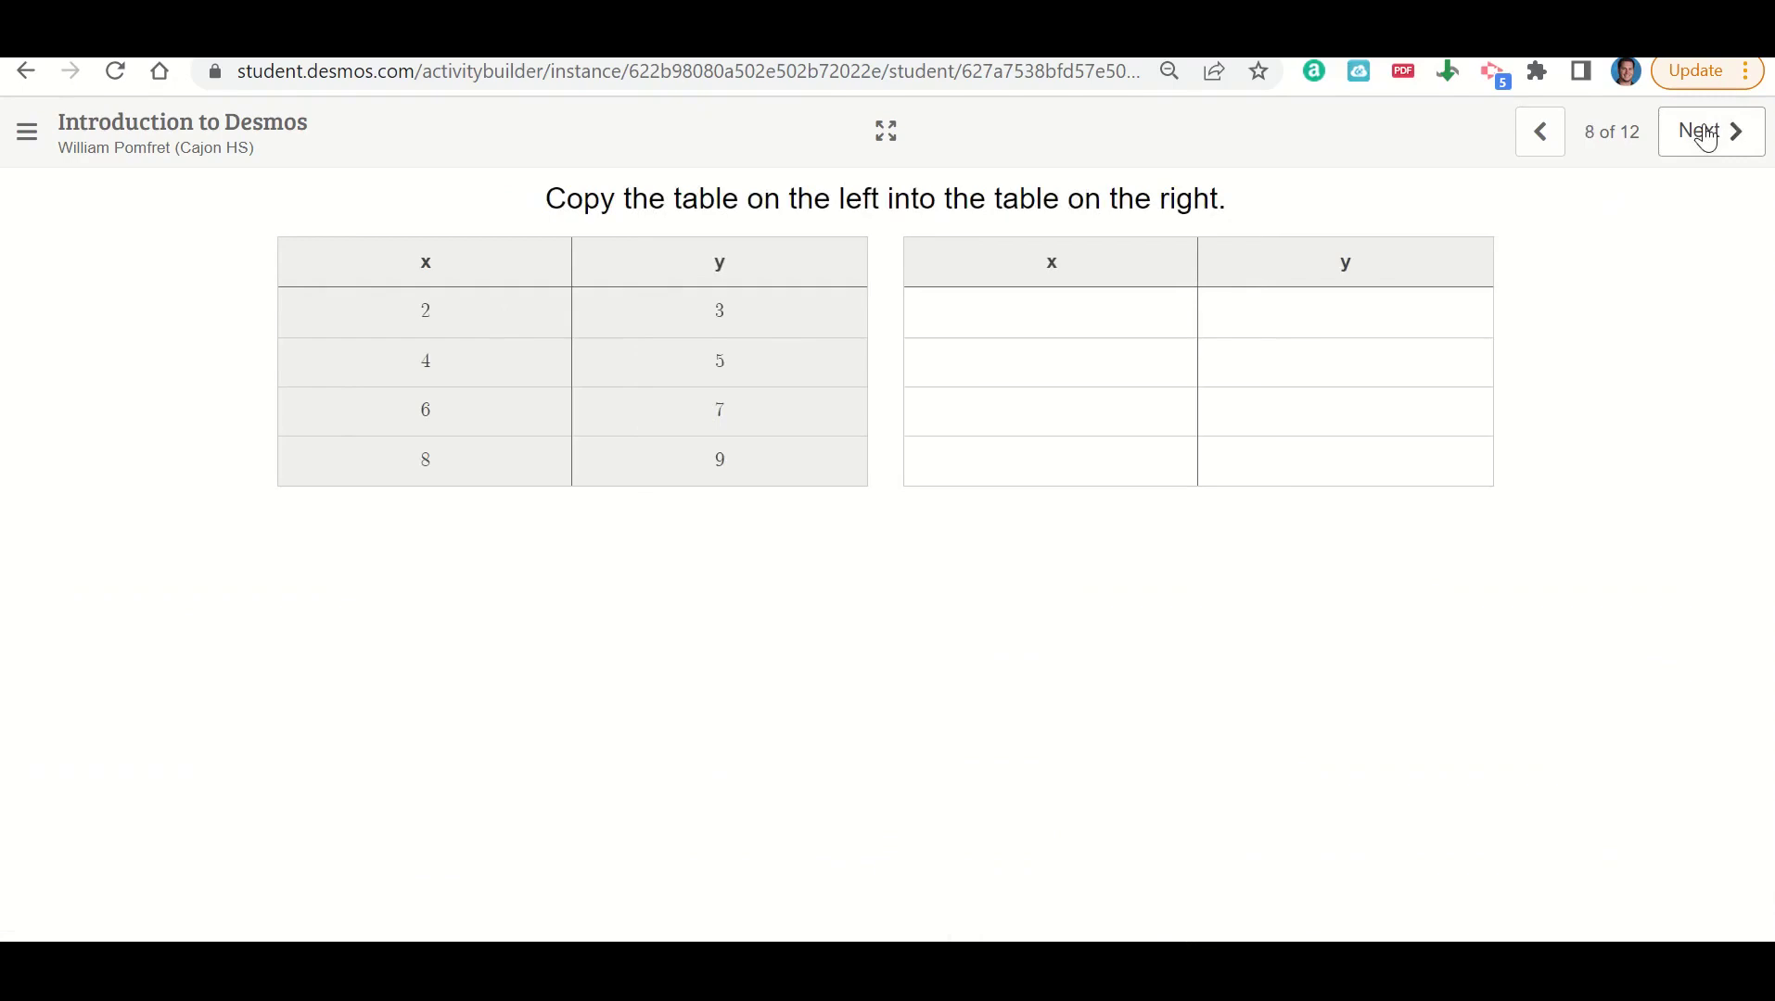
left_click(1704, 131)
left_click(1704, 132)
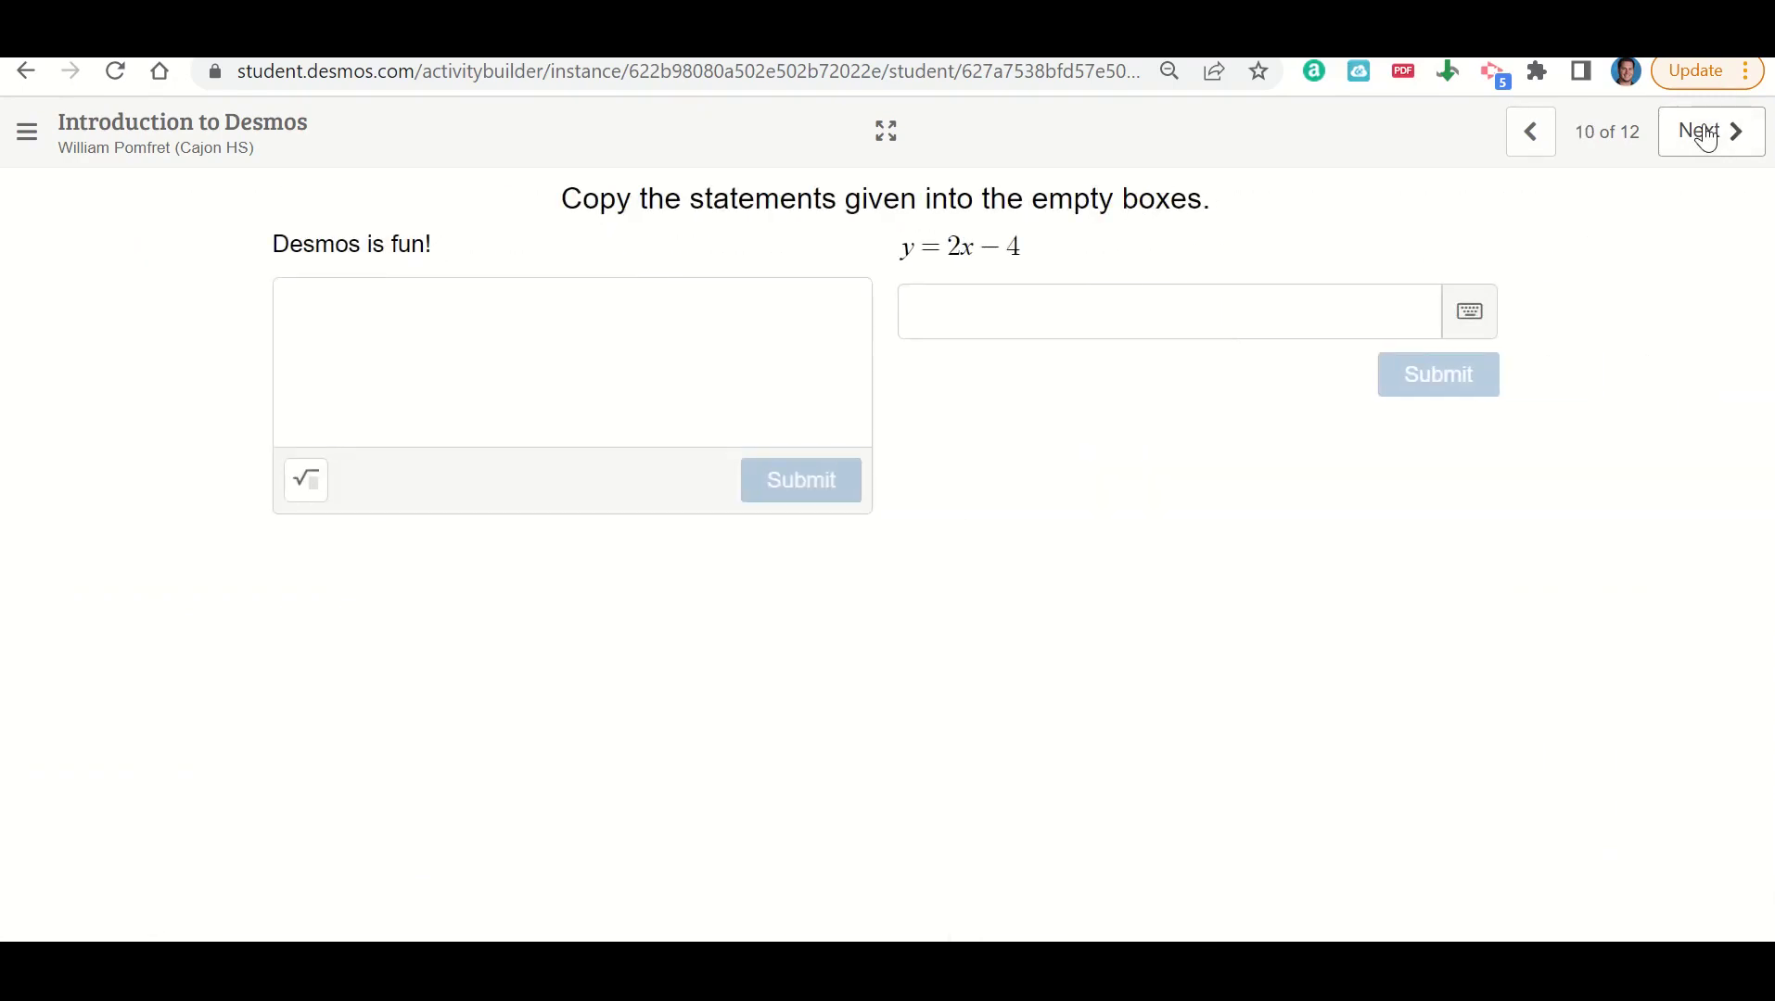
left_click(1706, 135)
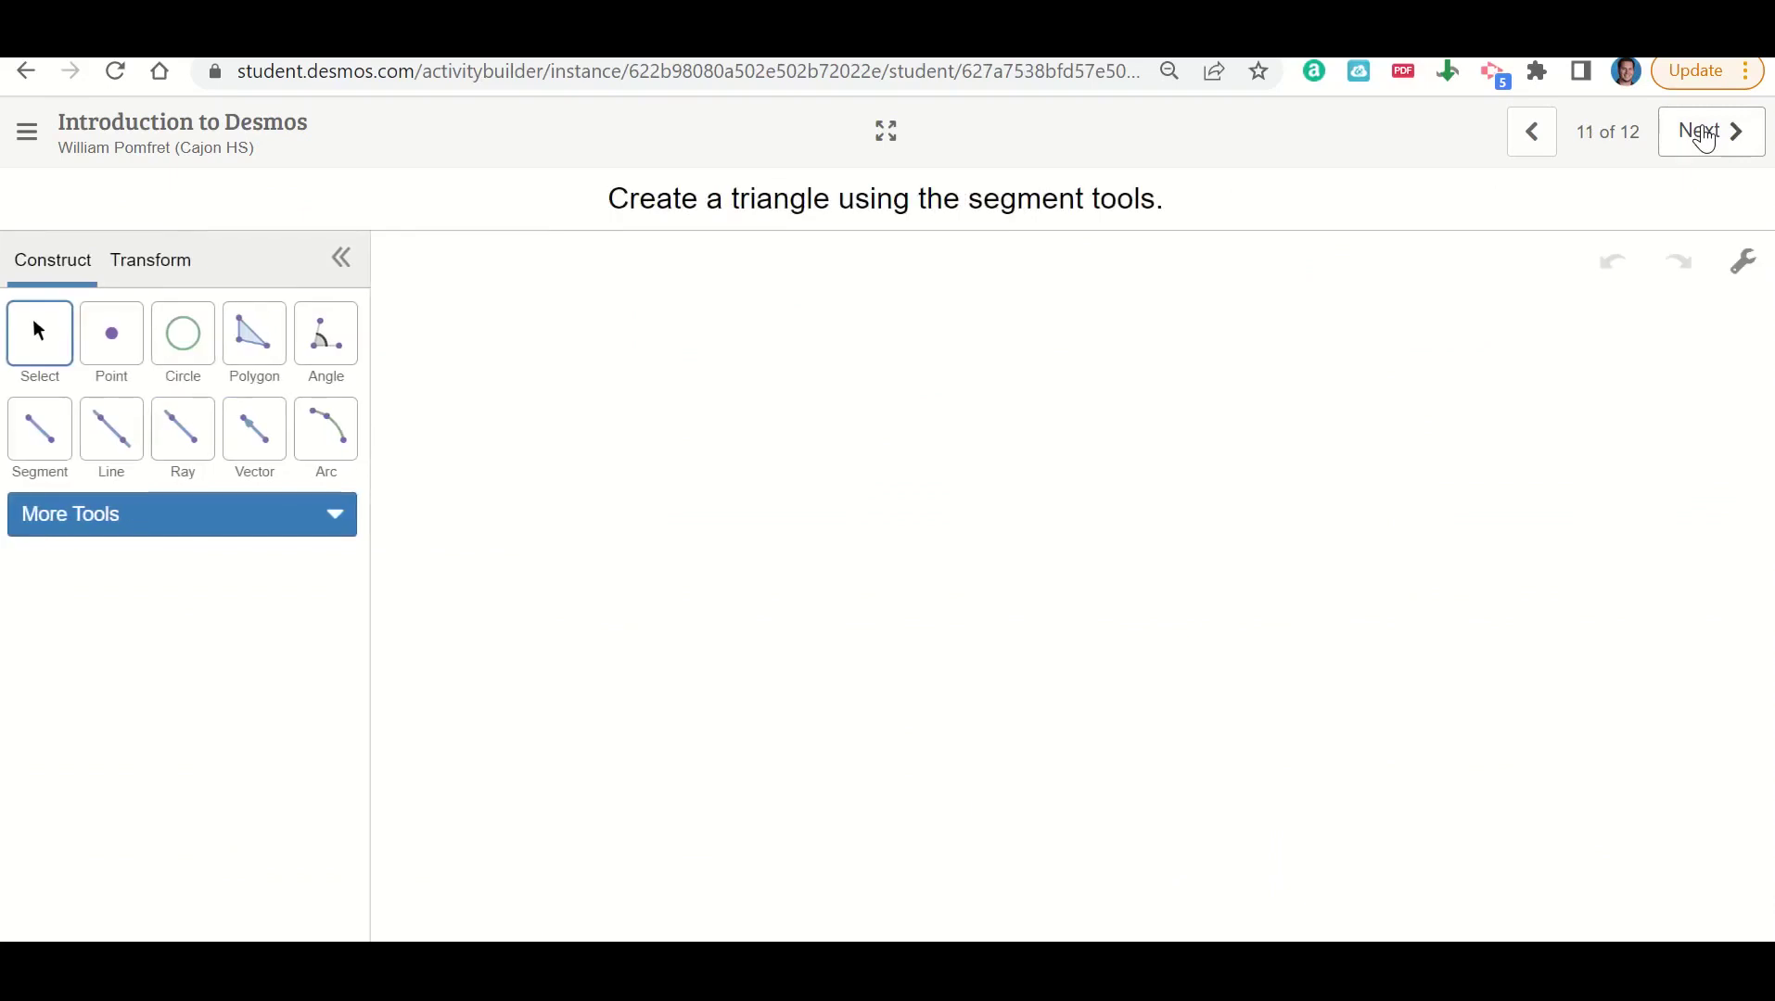
left_click(1528, 139)
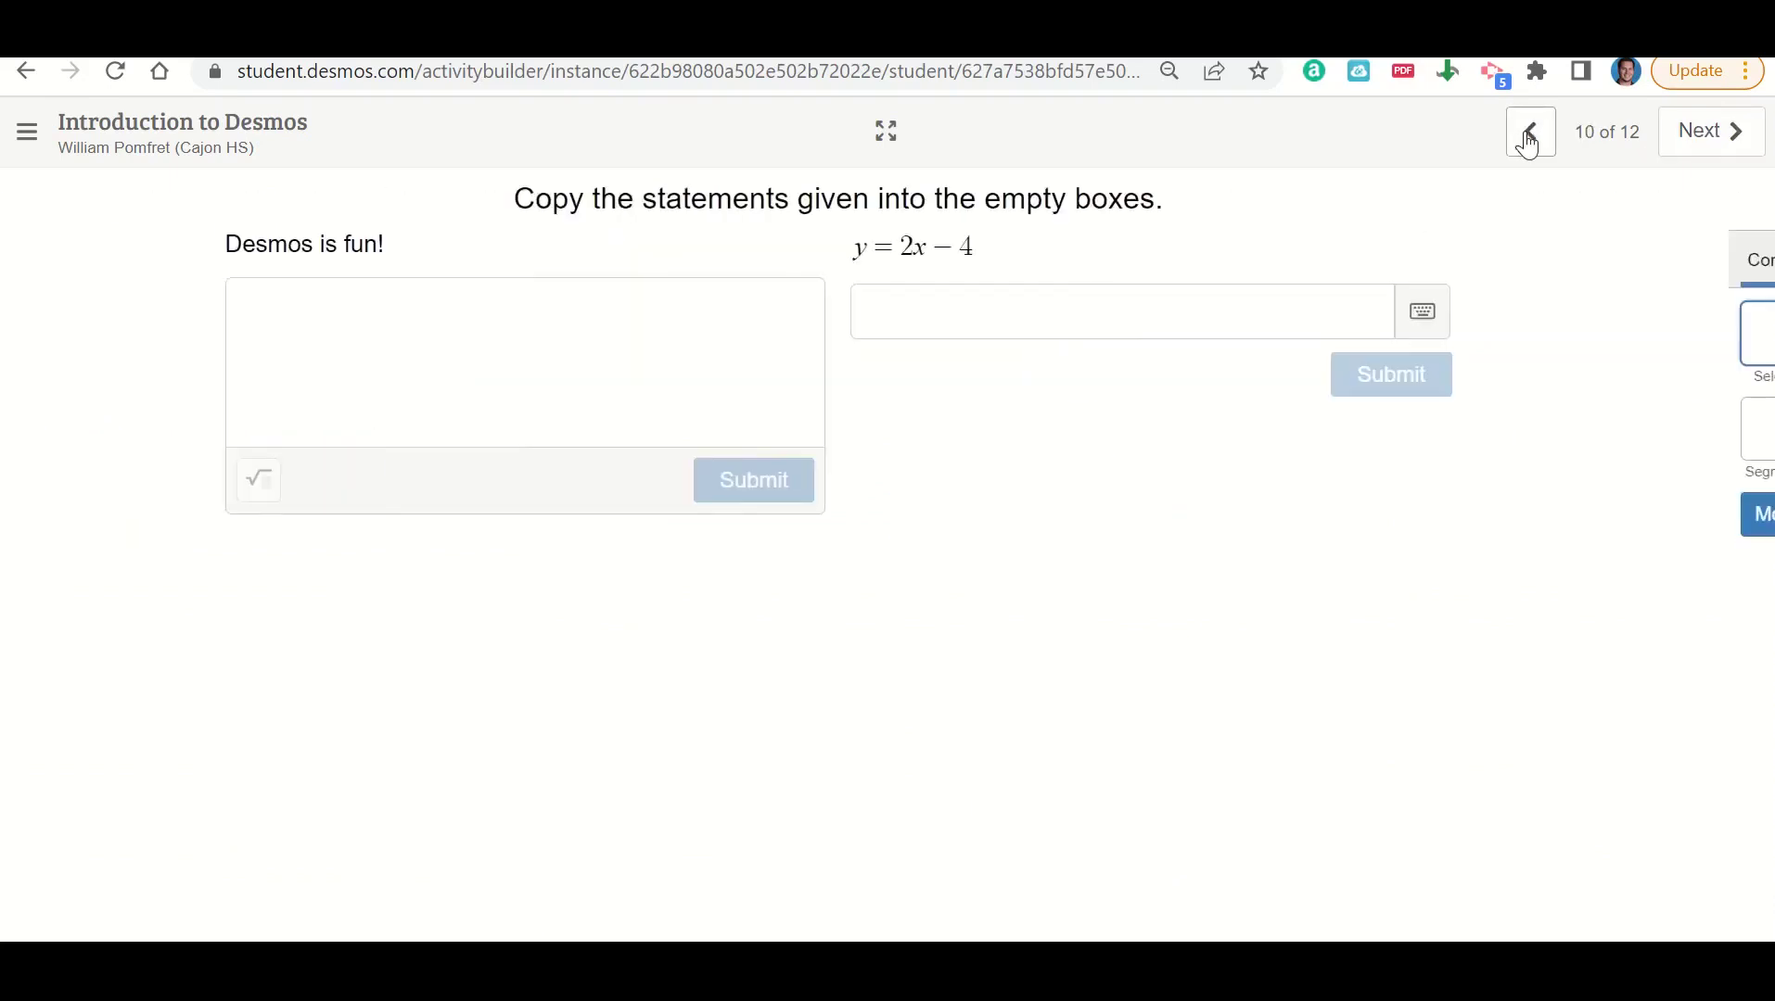
left_click(1528, 139)
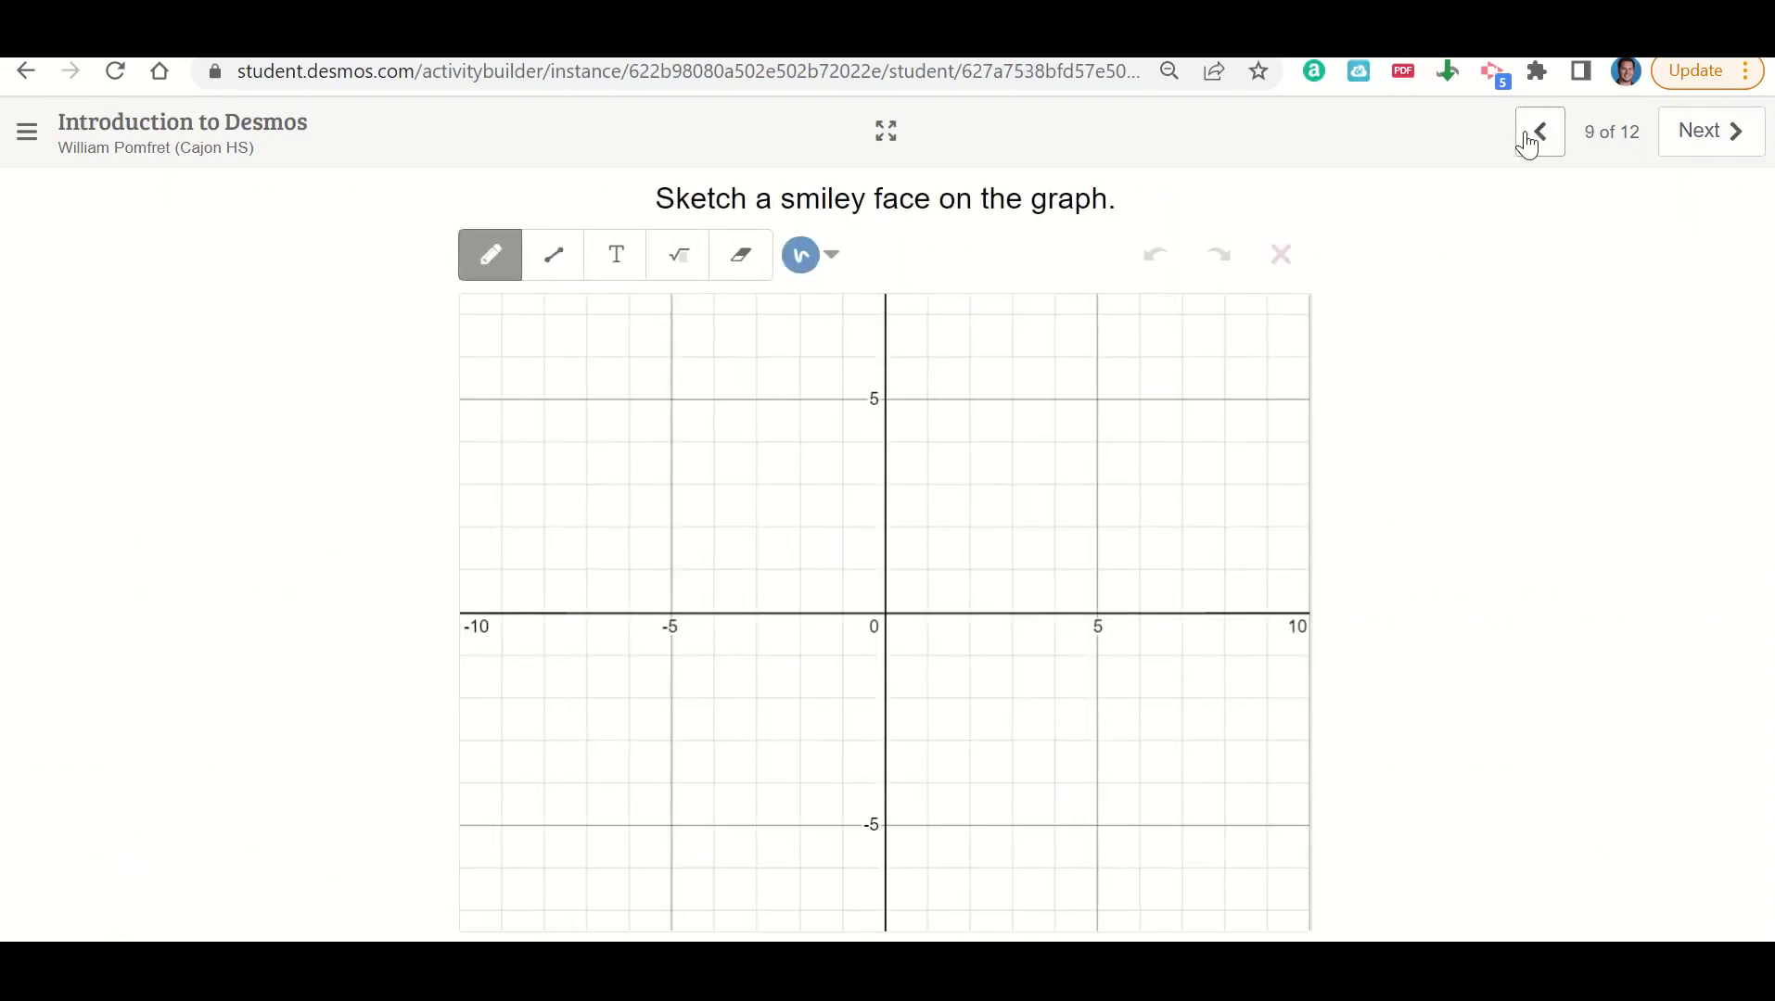
Sketch a smiley face with a round outline, two eyes and a smiling mouth.
mouse_move(911, 383)
left_mouse_down()
mouse_move(871, 396)
mouse_move(781, 677)
mouse_move(987, 464)
mouse_move(880, 388)
left_mouse_up()
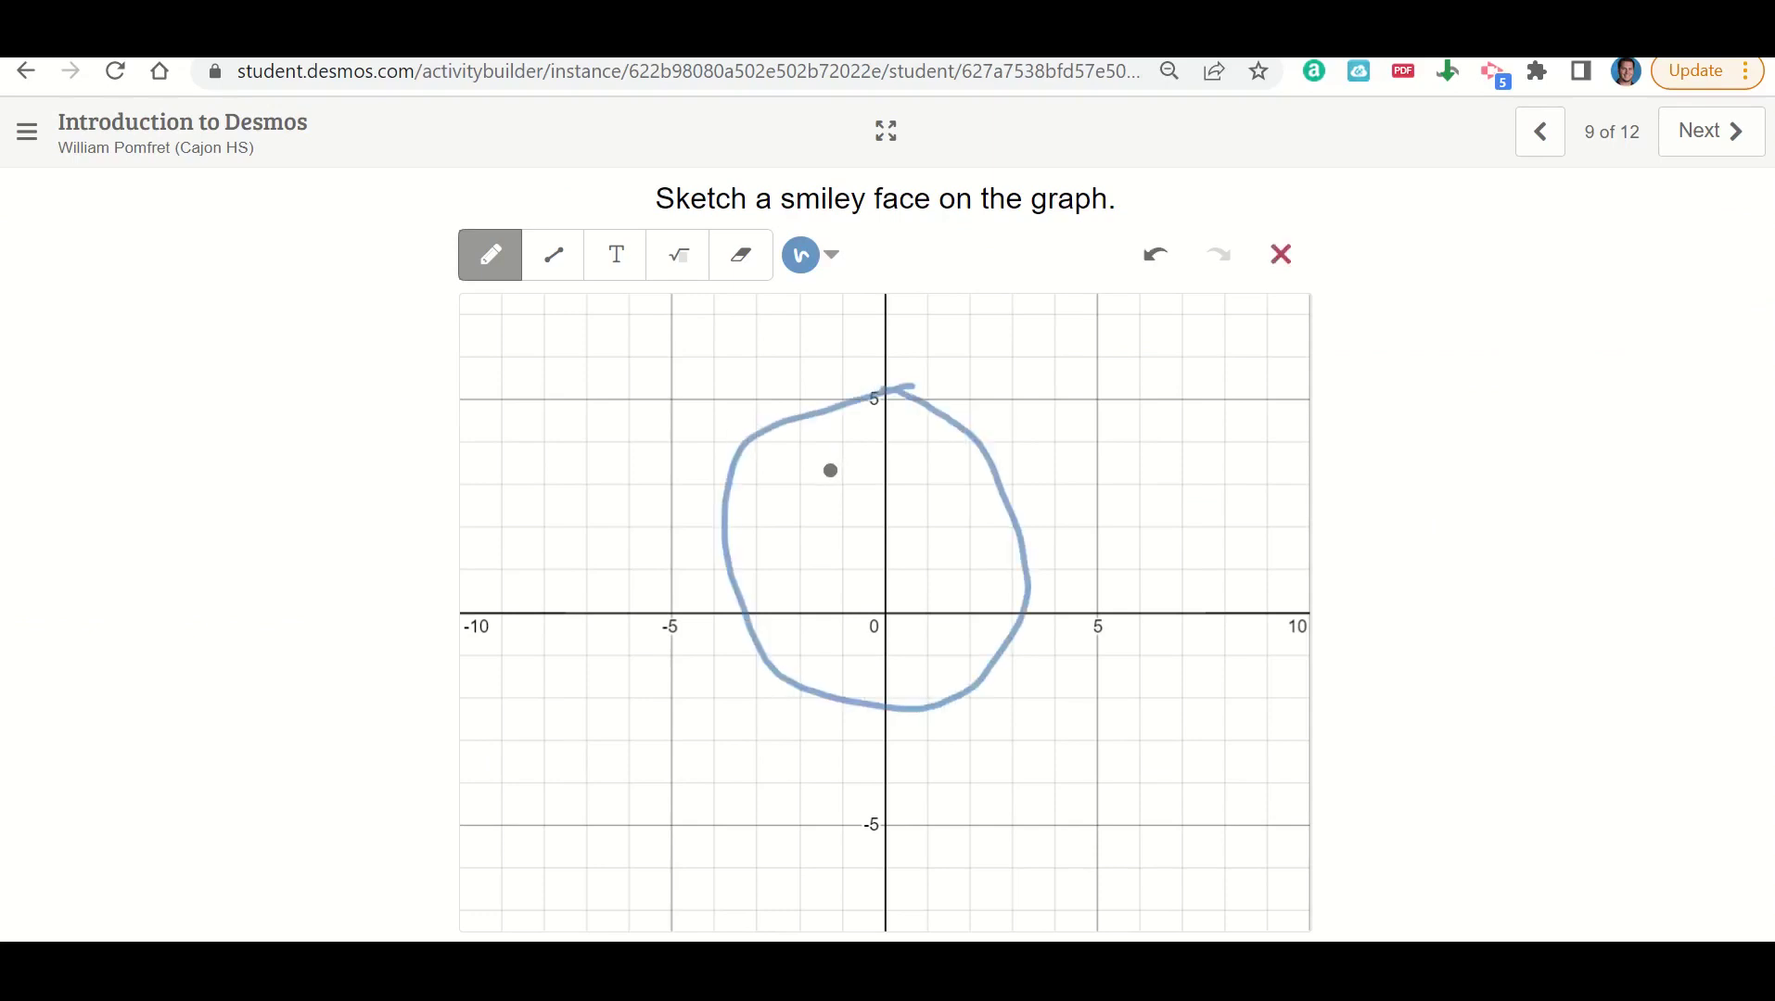
left_click_drag(830, 470, 830, 510)
left_click_drag(911, 464, 910, 510)
mouse_move(781, 566)
left_mouse_down()
mouse_move(891, 560)
mouse_move(915, 530)
left_mouse_up()
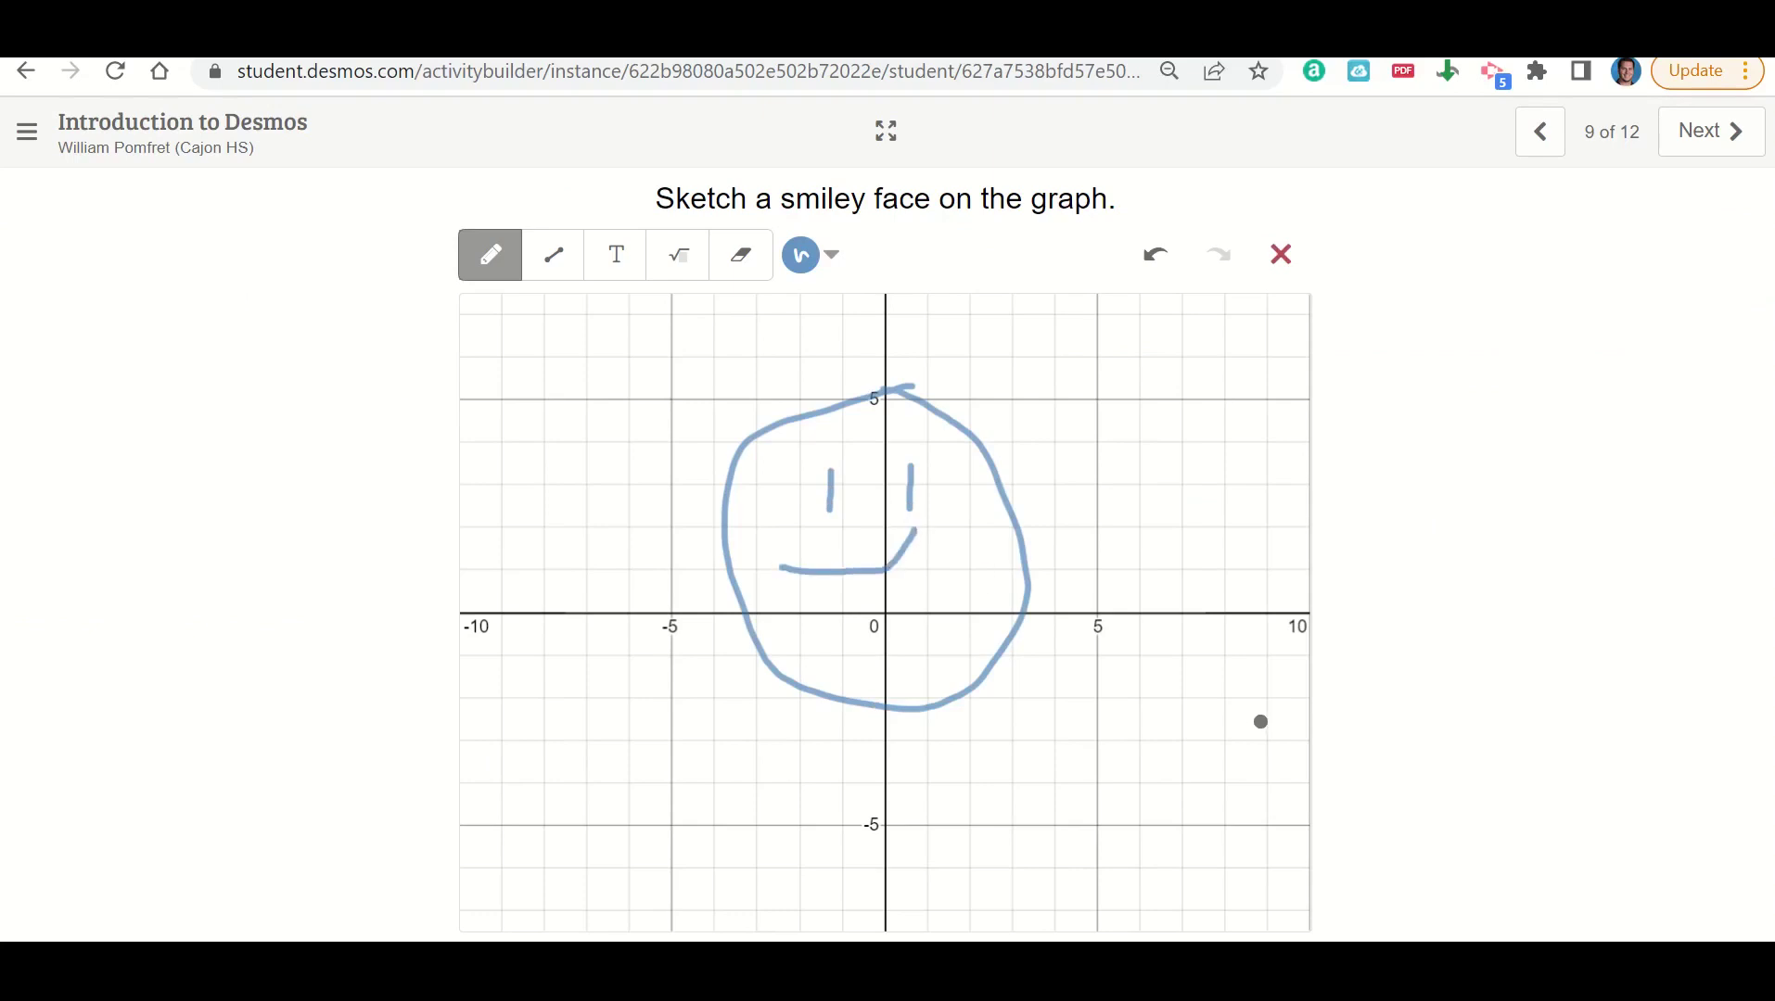
Clear the sketch and go back three slides to the star-collecting line question.
left_click(1280, 259)
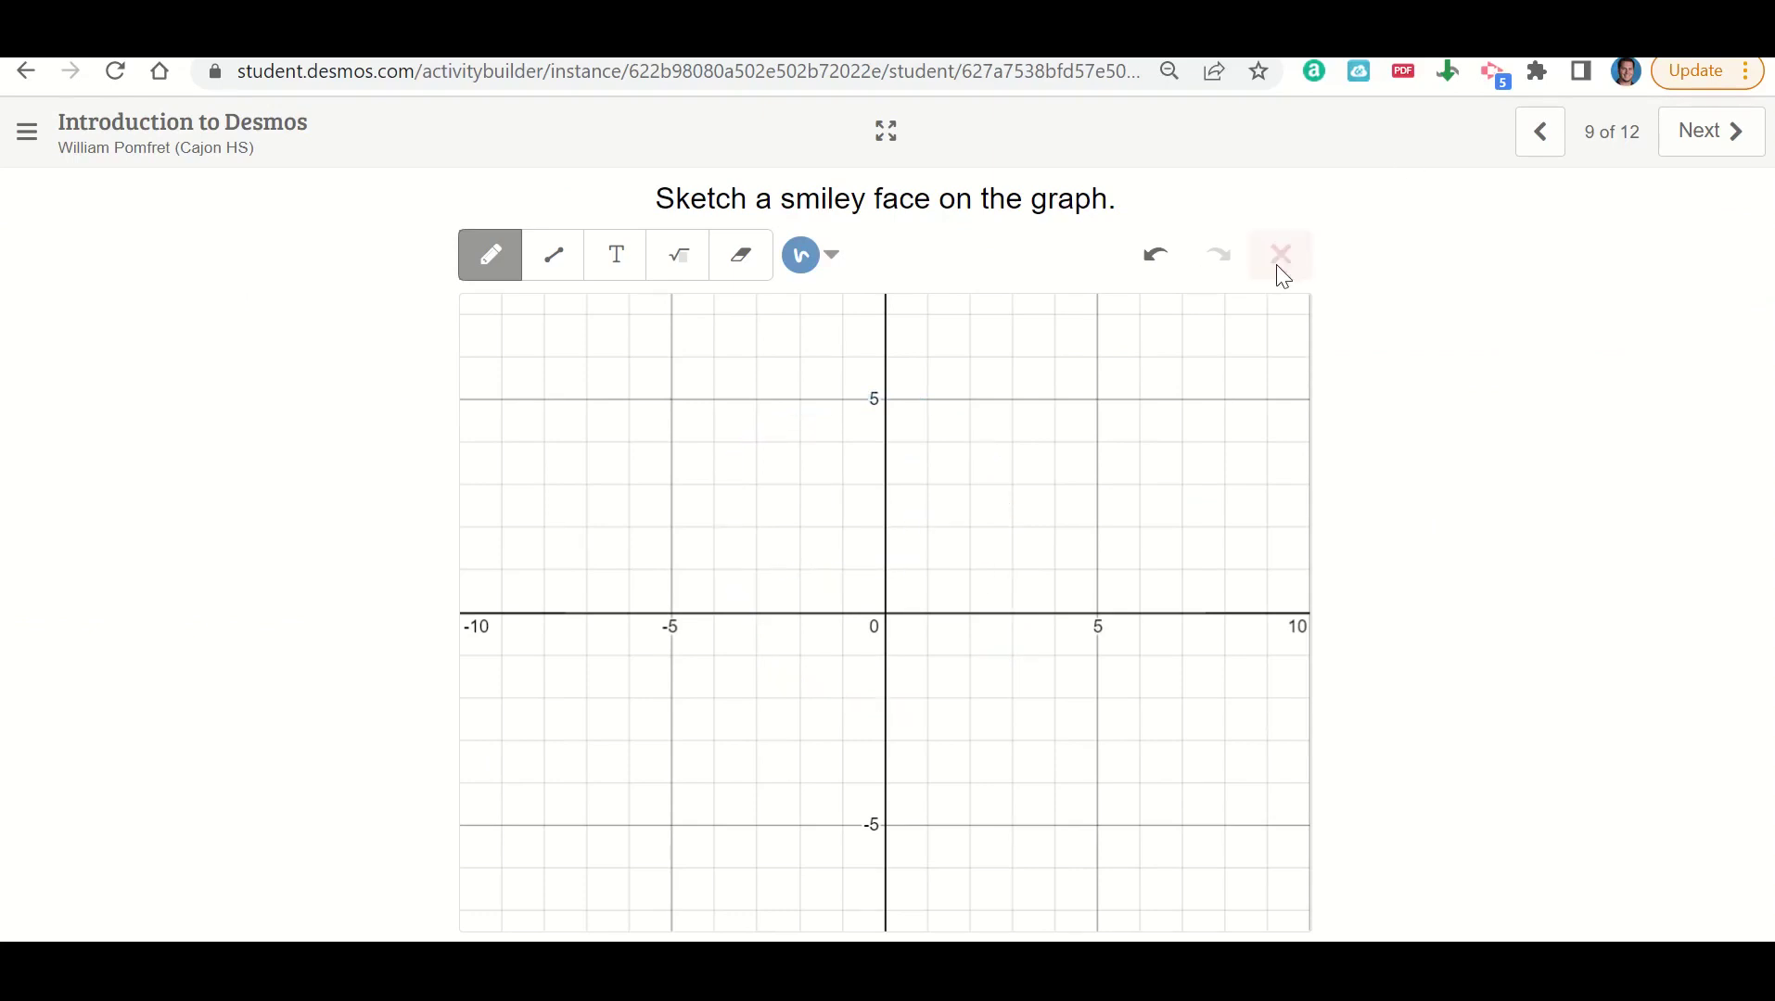
left_click(1536, 137)
left_click(1537, 137)
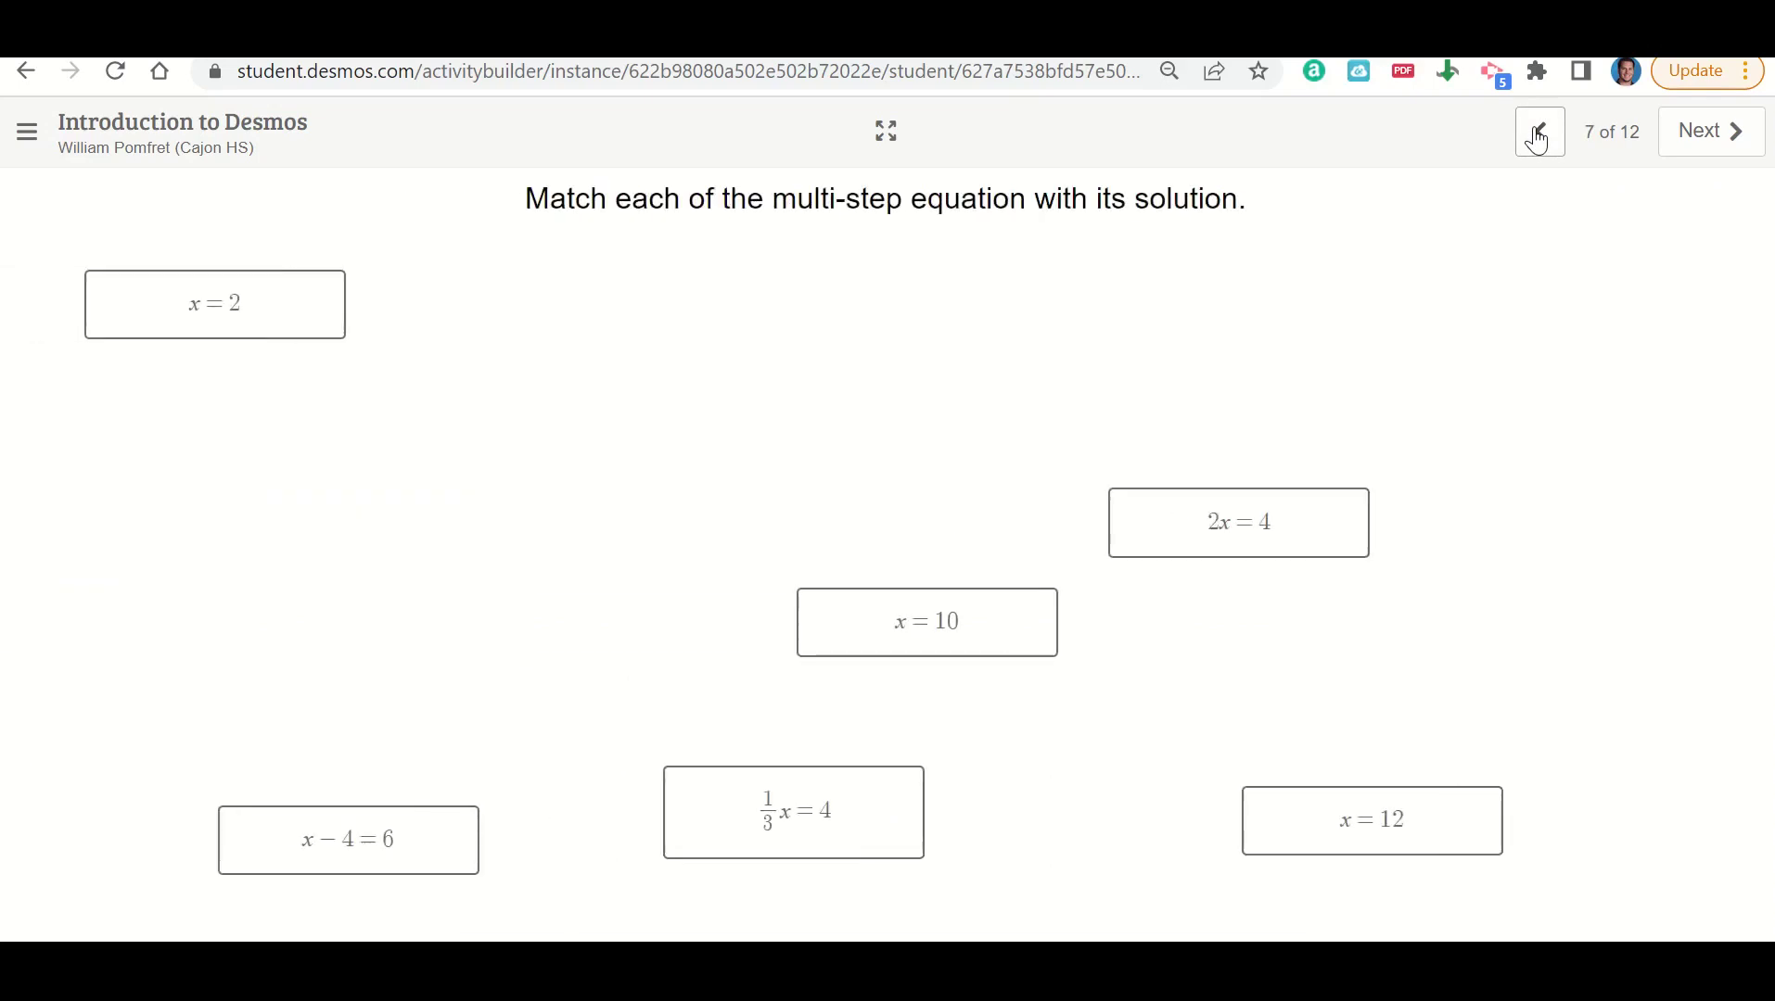
left_click(1536, 137)
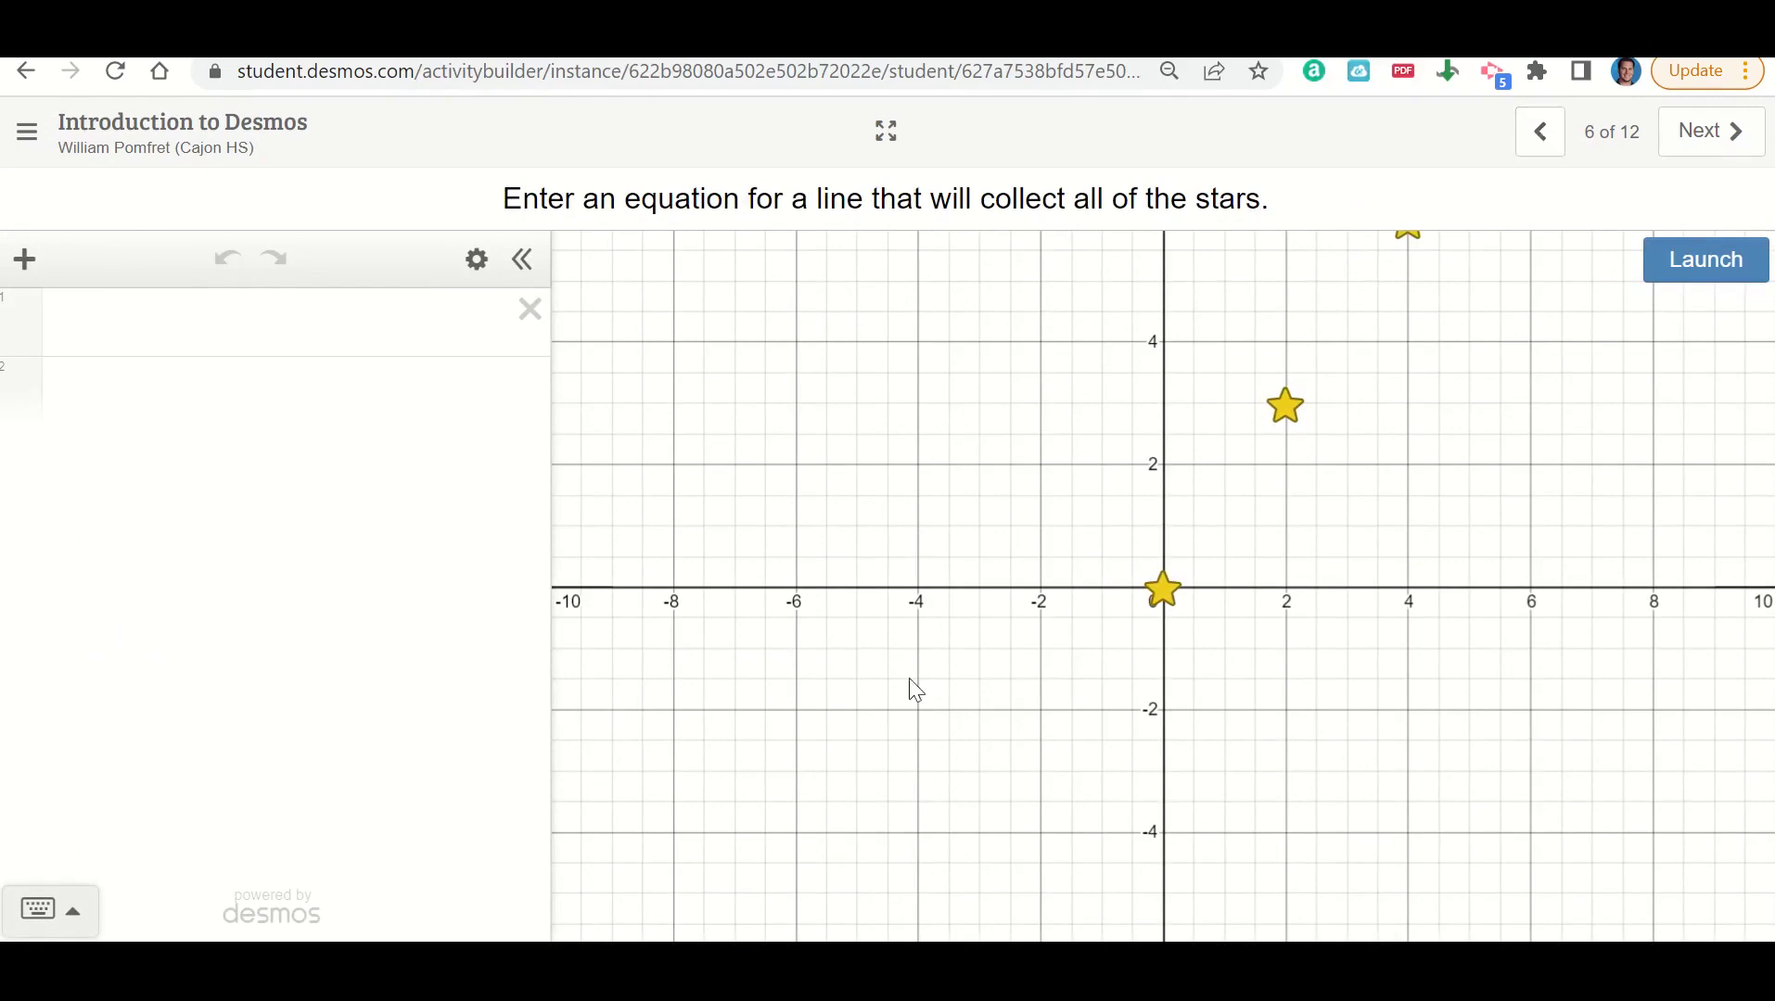
Return to the Google Form and continue from page 3 to the Before You Go section.
key("ctrl+Tab")
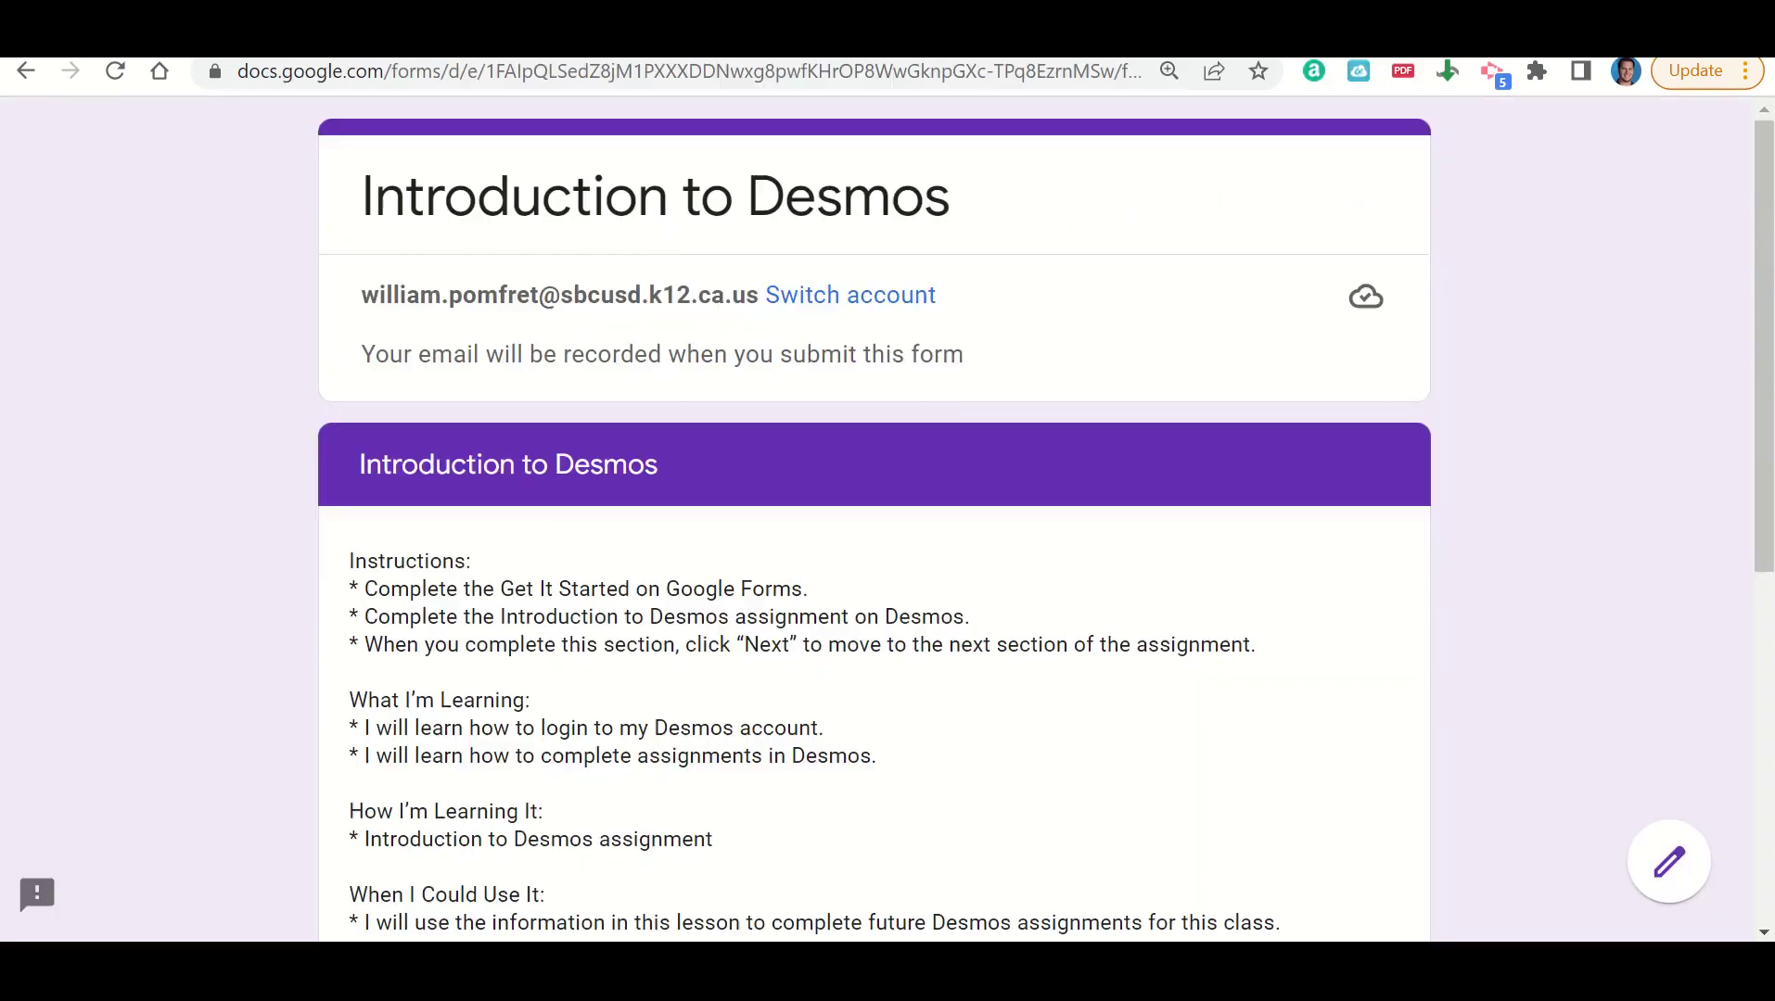
left_click_drag(1762, 397, 1719, 745)
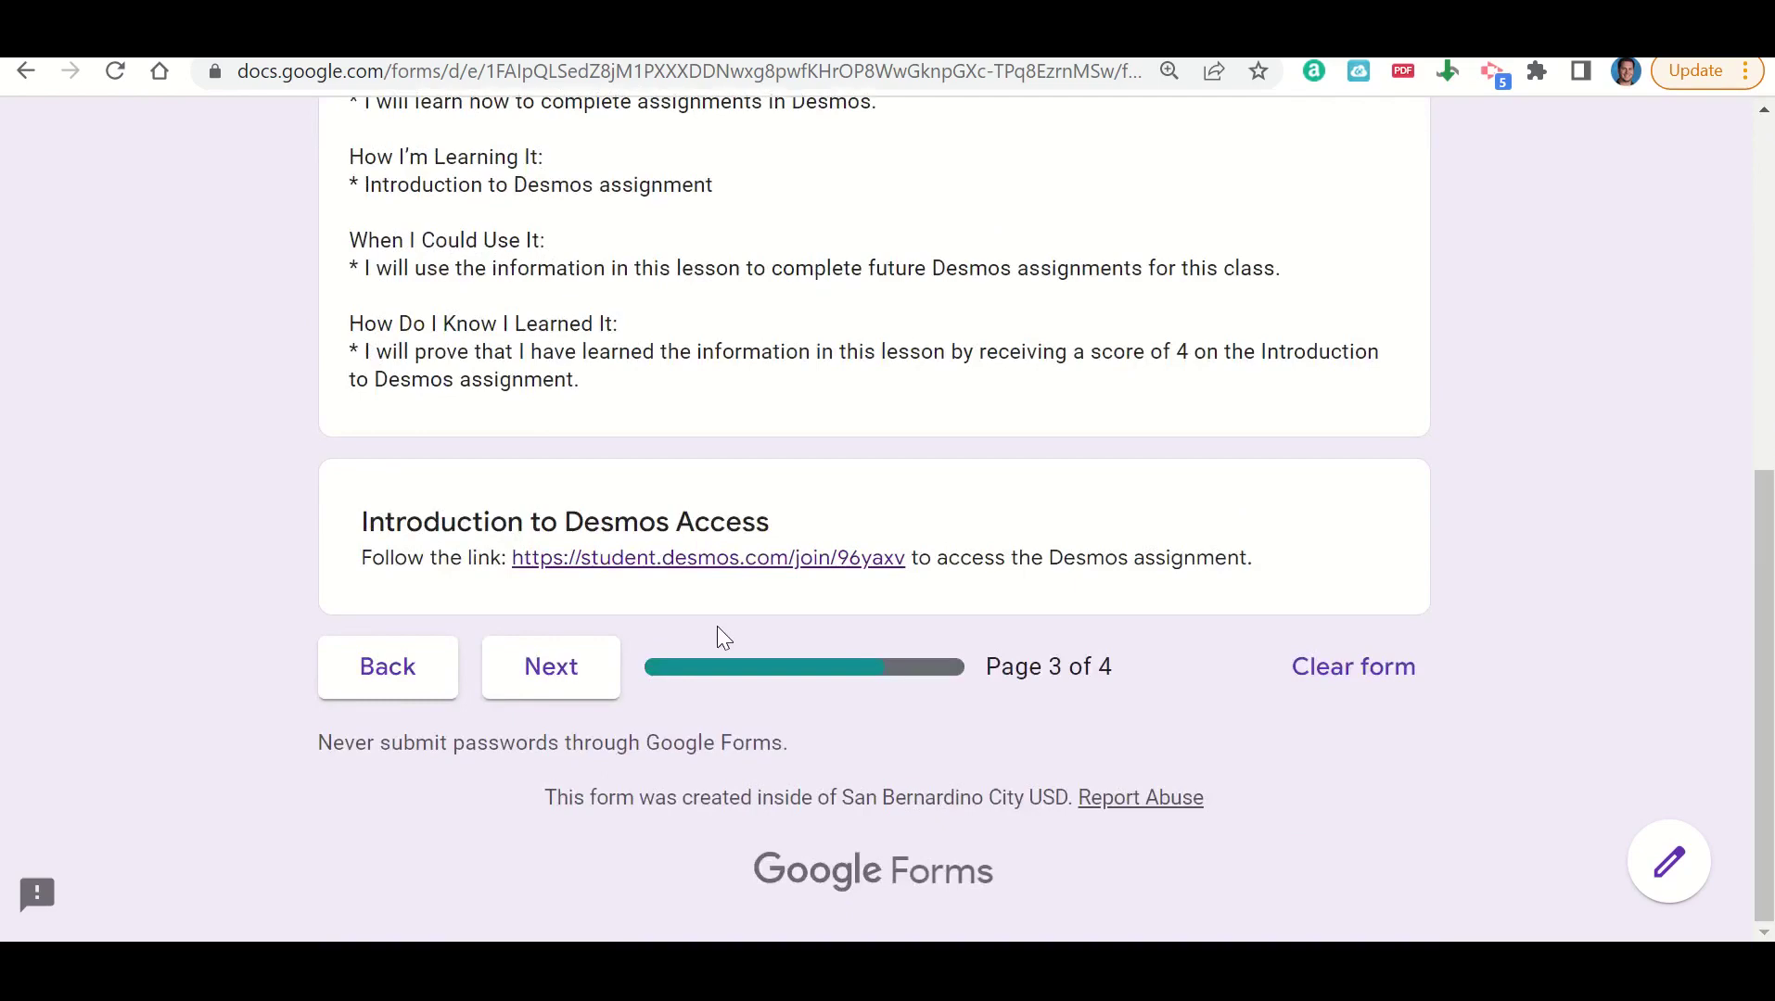
left_click(557, 669)
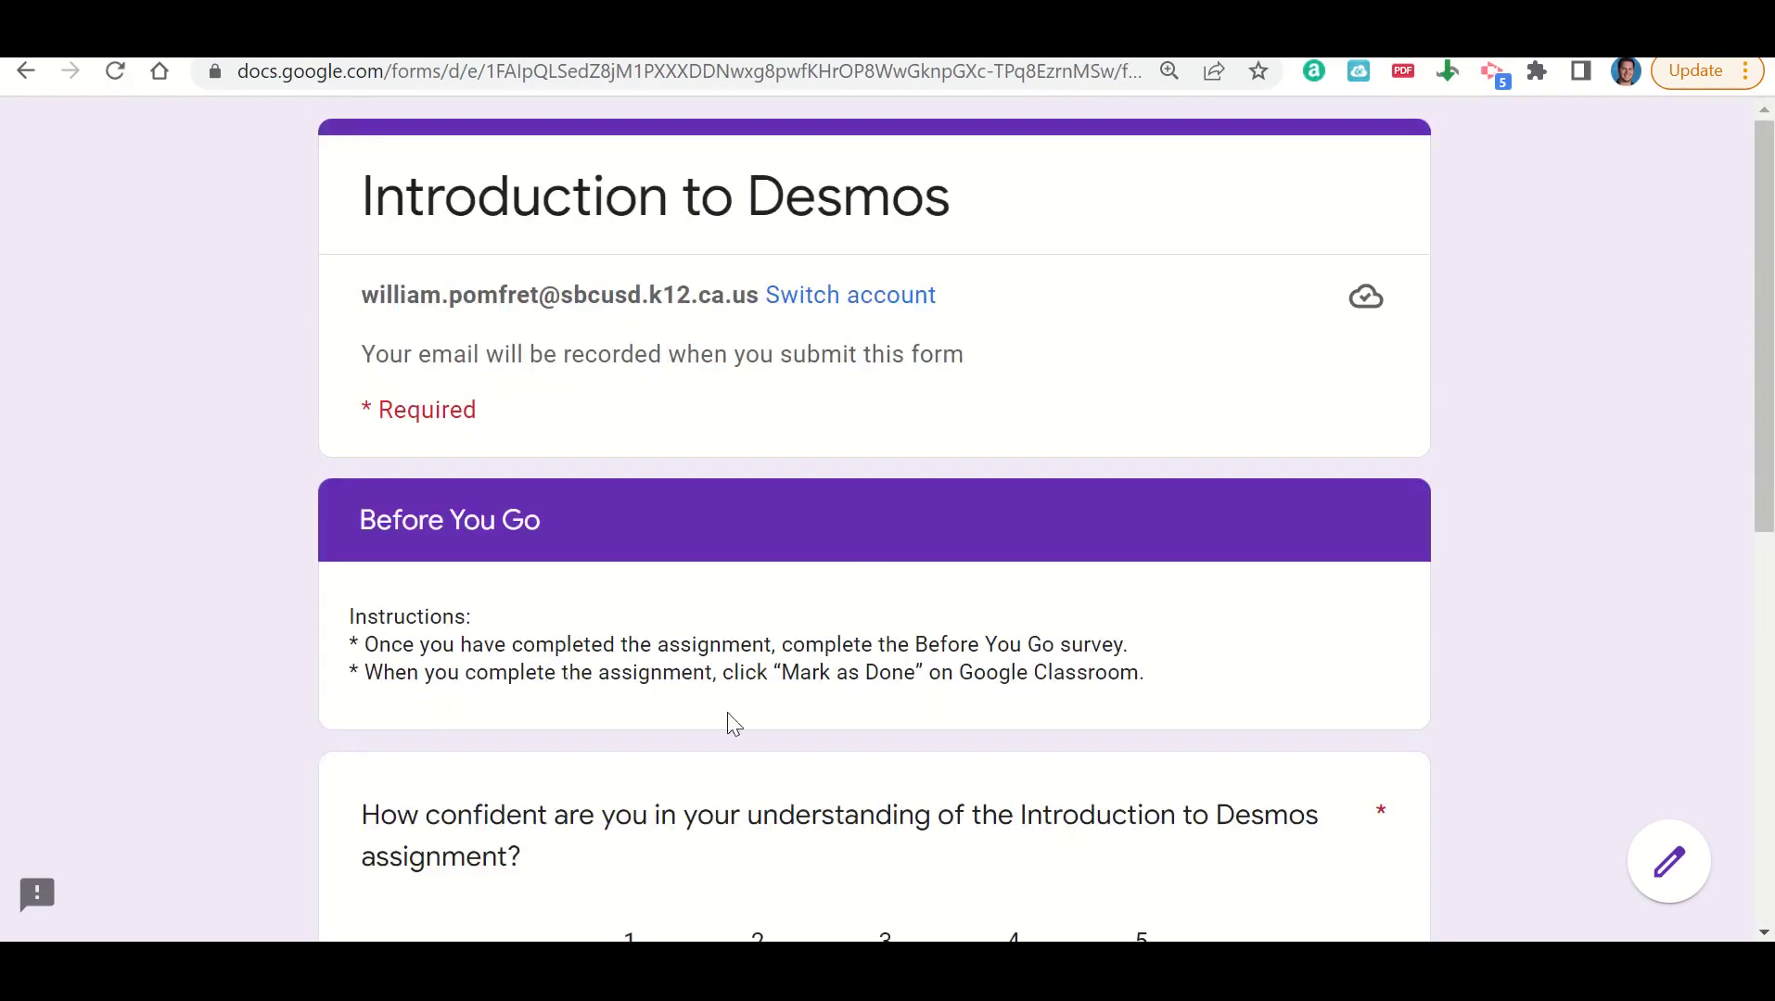